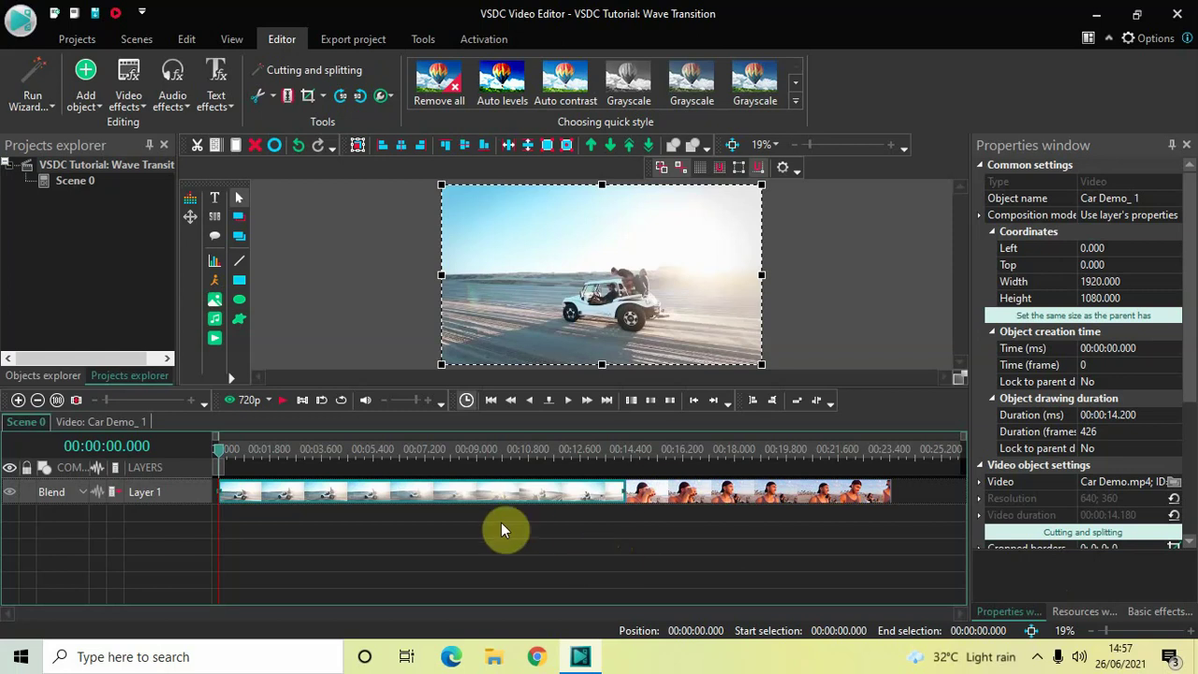
# Preview the car and beach clips, then add a Transforms > Distort effect inside the car clip.
pyautogui.click(371, 451)
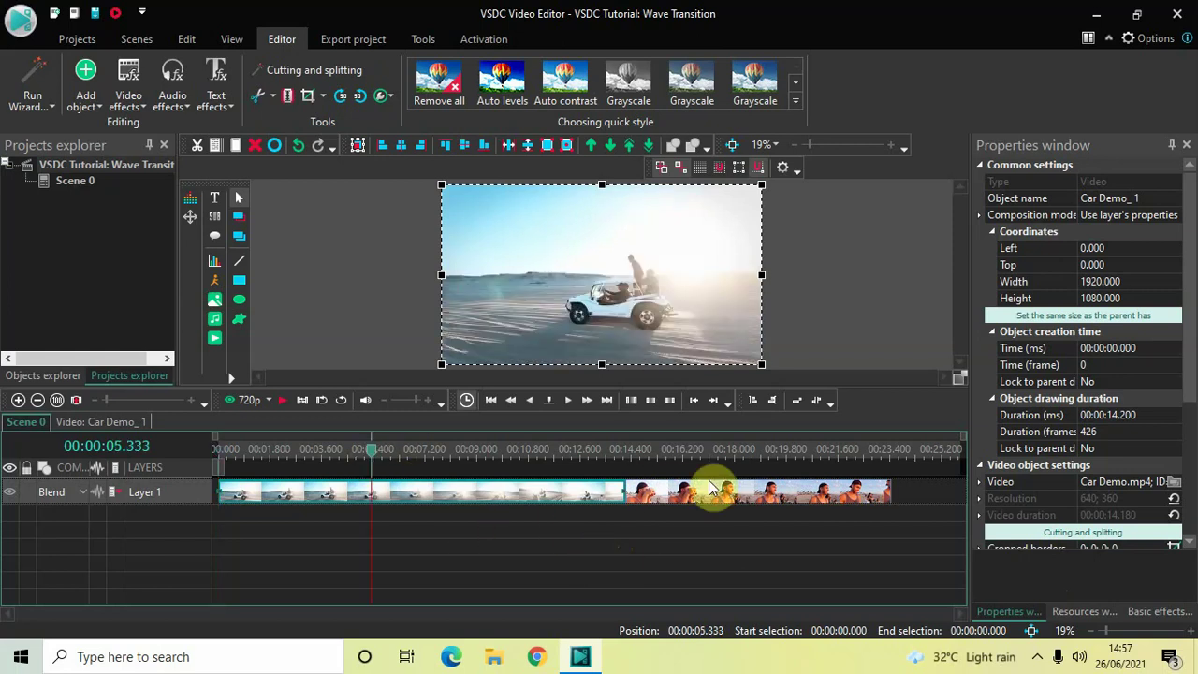
pyautogui.click(770, 450)
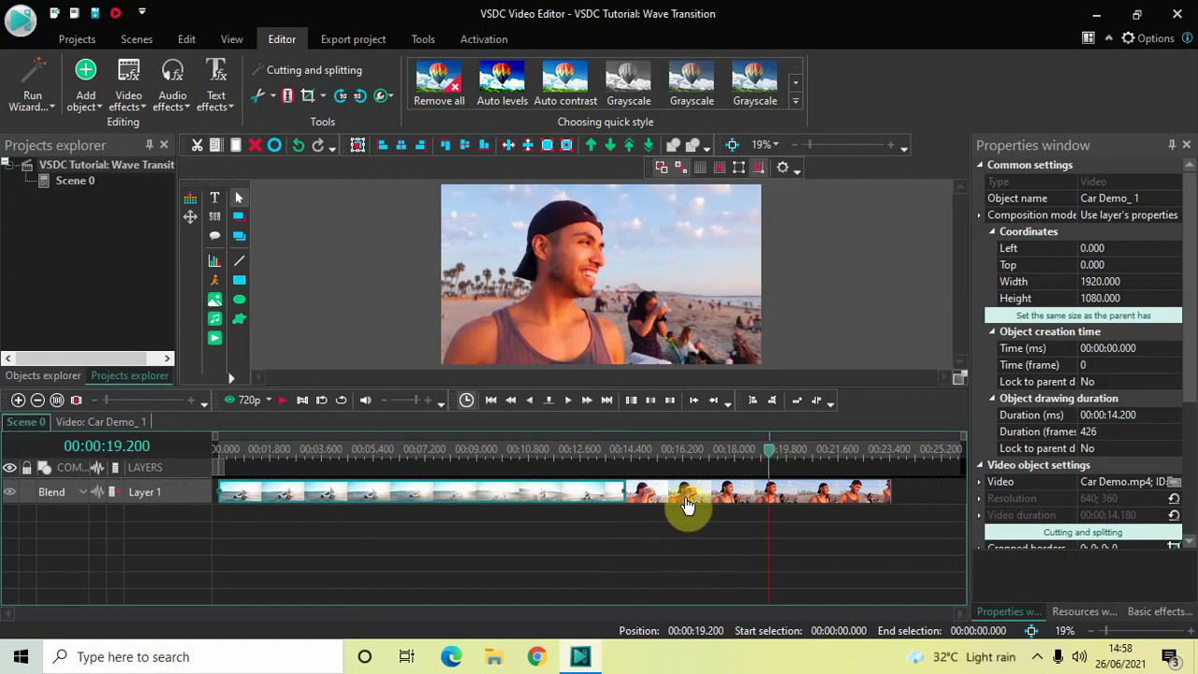
pyautogui.moveTo(583, 502)
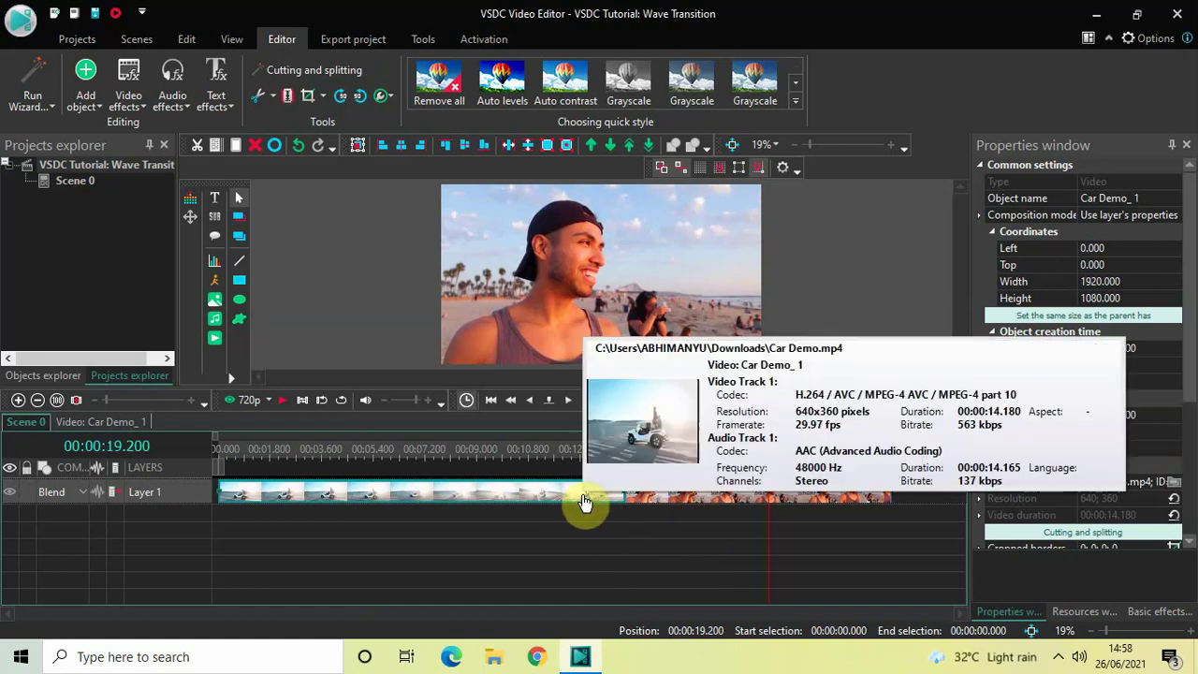
pyautogui.moveTo(614, 538)
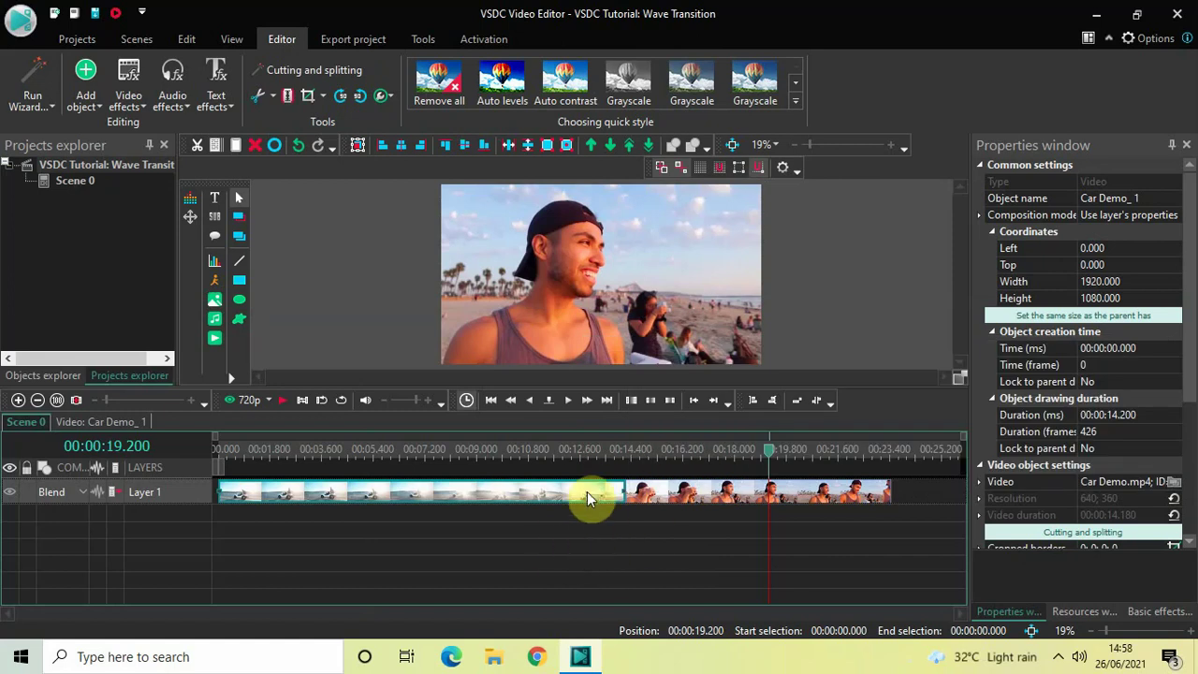
pyautogui.doubleClick(379, 503)
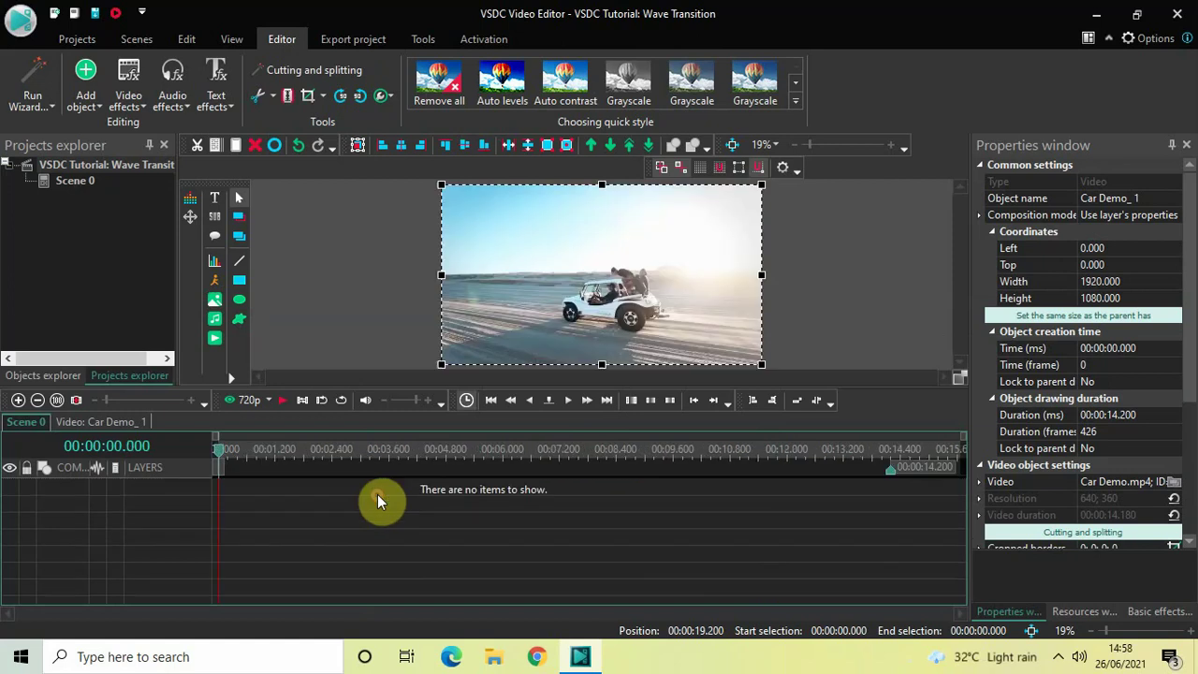
pyautogui.click(128, 103)
pyautogui.moveTo(164, 185)
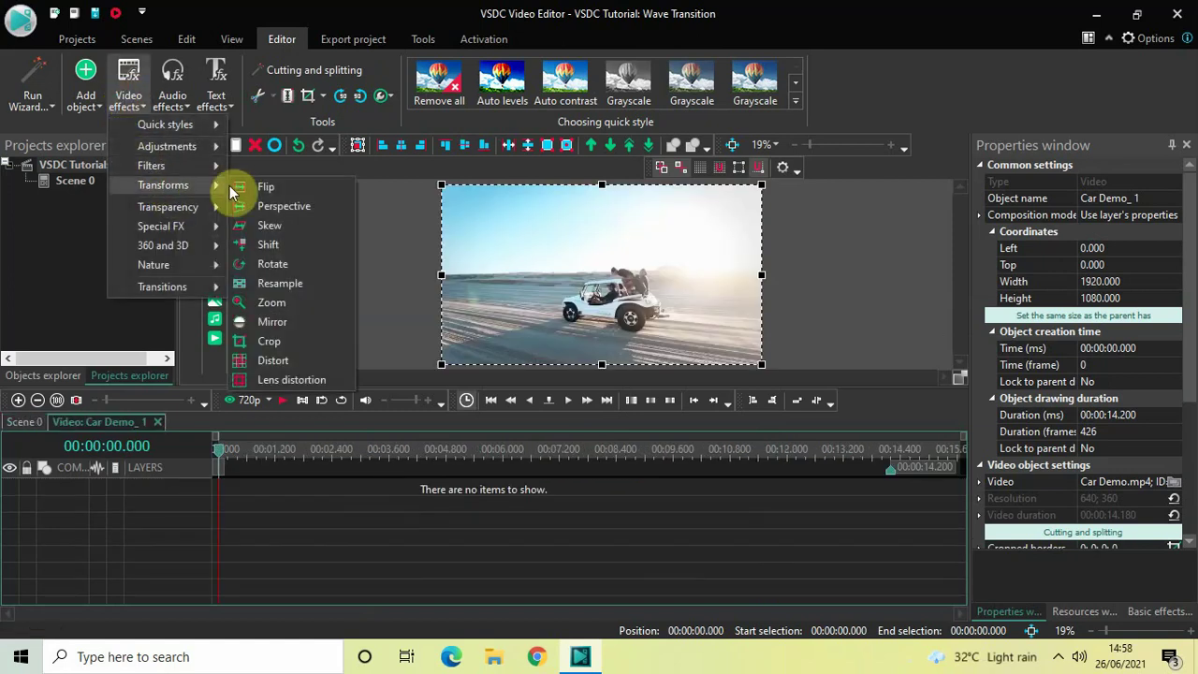
pyautogui.click(294, 360)
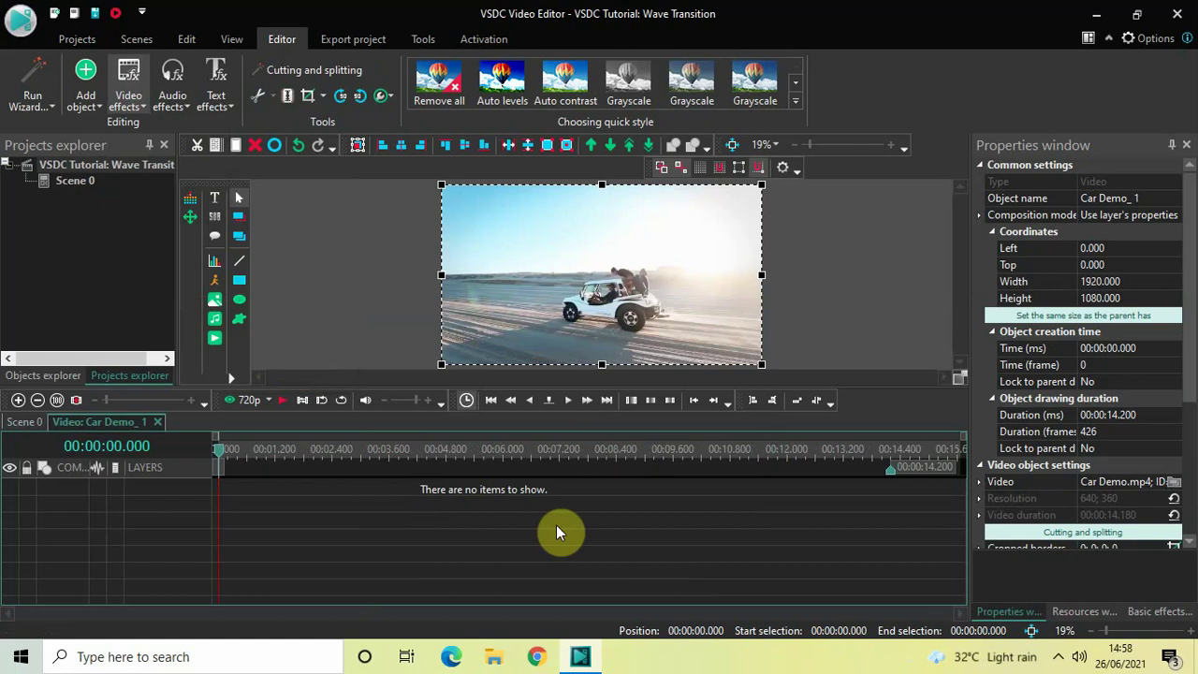
pyautogui.click(758, 416)
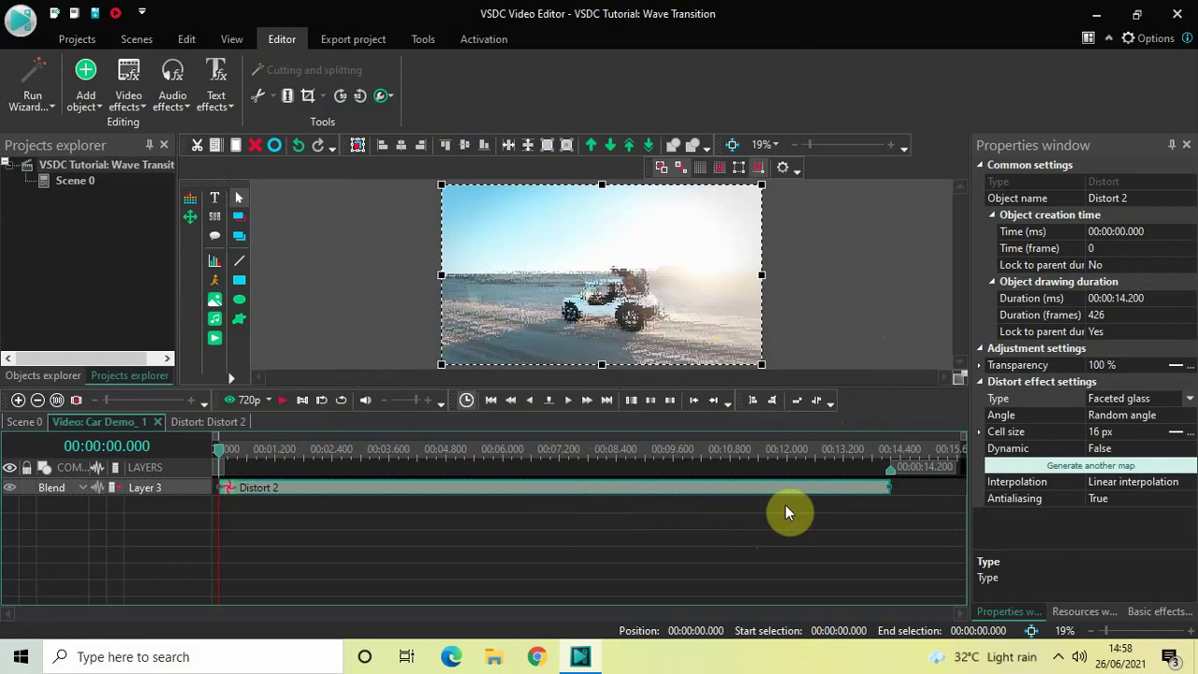
# Set Distort 2 to 1 second long and move it to the car clip's end at 13.2 s.
pyautogui.click(1165, 298)
pyautogui.press('BackSpace')
pyautogui.press('BackSpace')
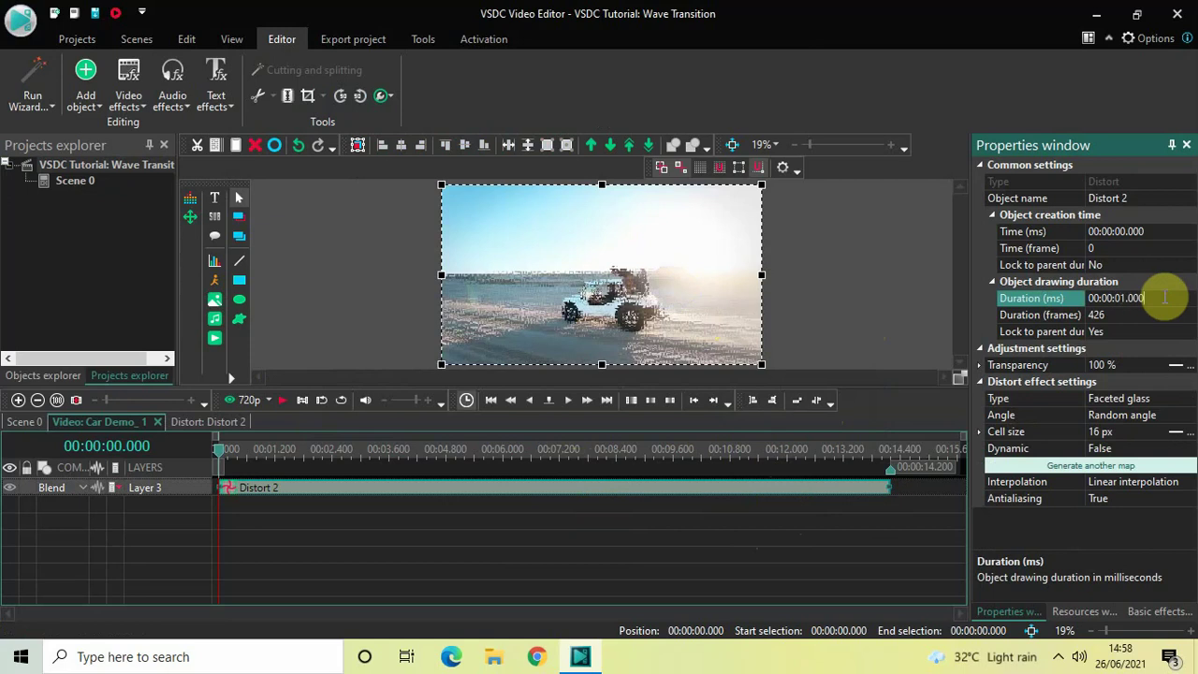
pyautogui.press('Return')
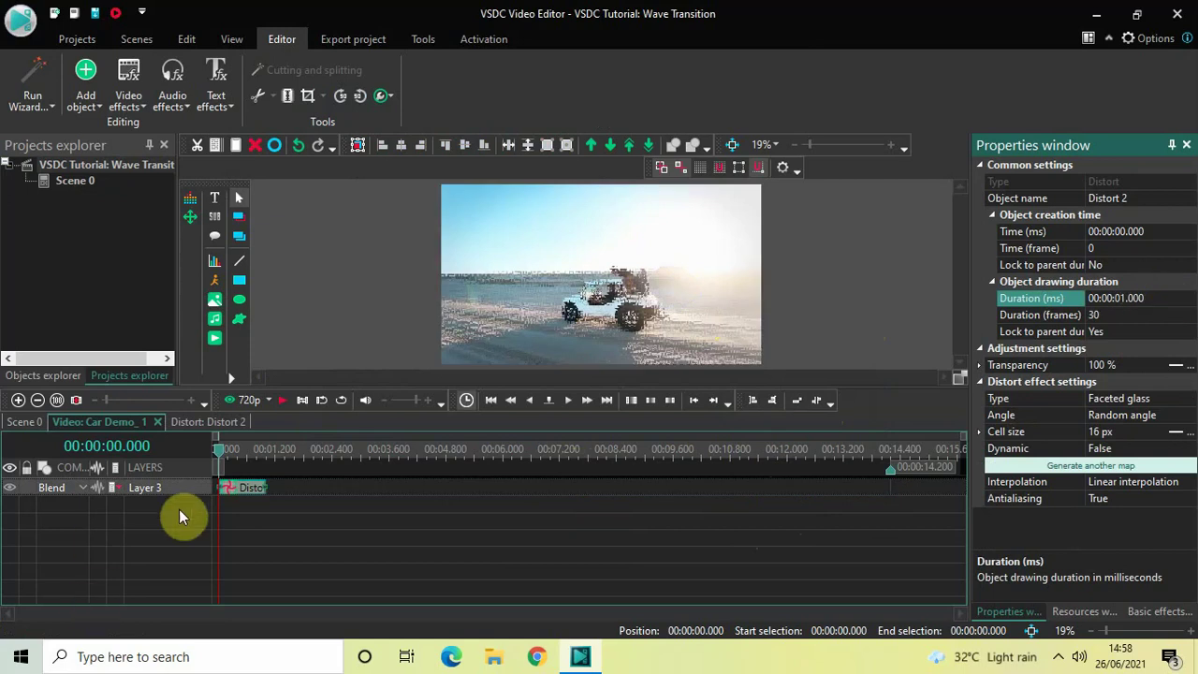
pyautogui.moveTo(222, 491); pyautogui.dragTo(853, 447)
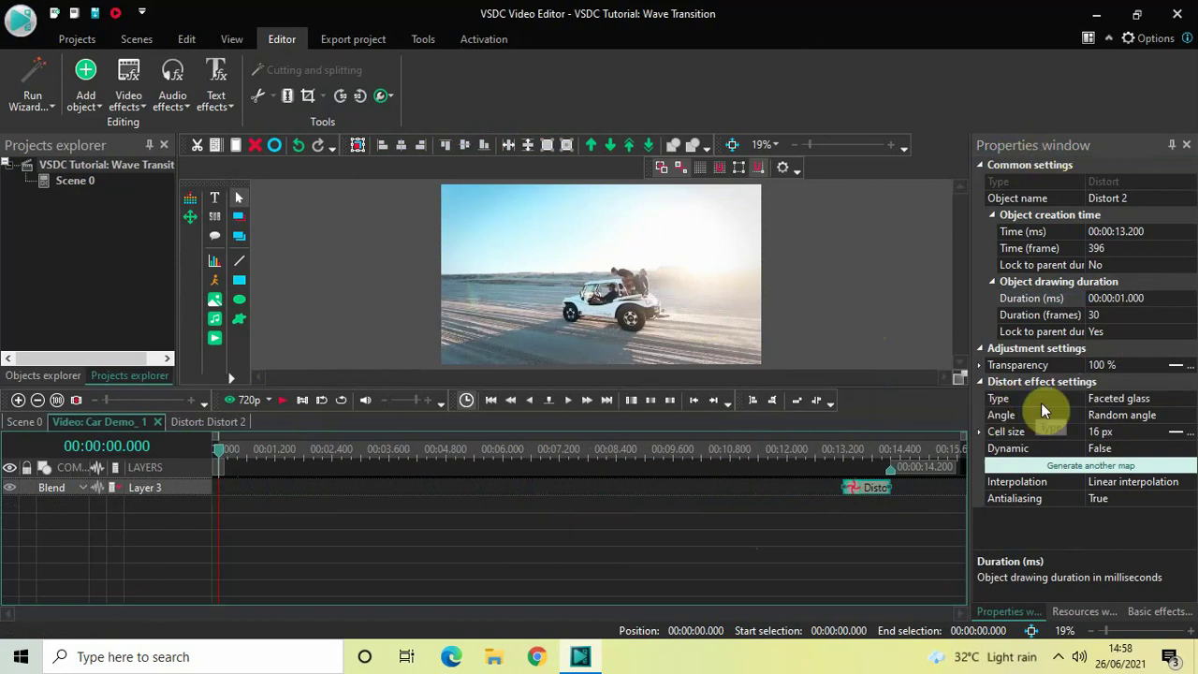
# Change the Distort 2 effect's type to Wave.
pyautogui.click(1187, 403)
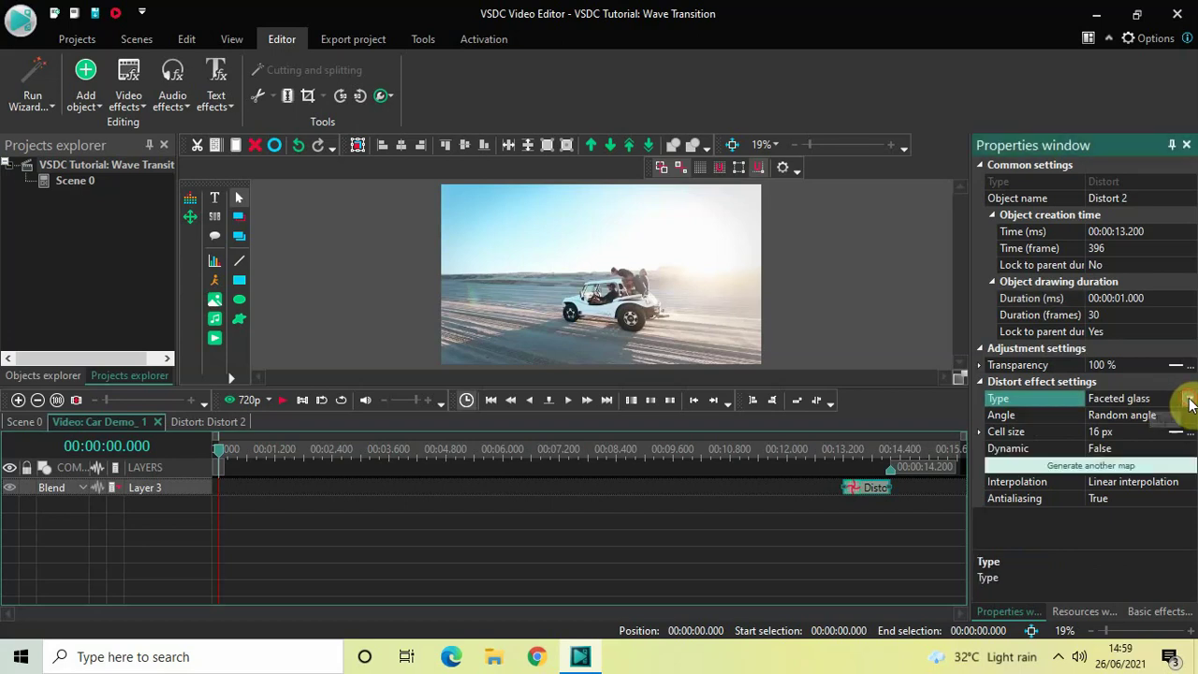
pyautogui.click(1189, 398)
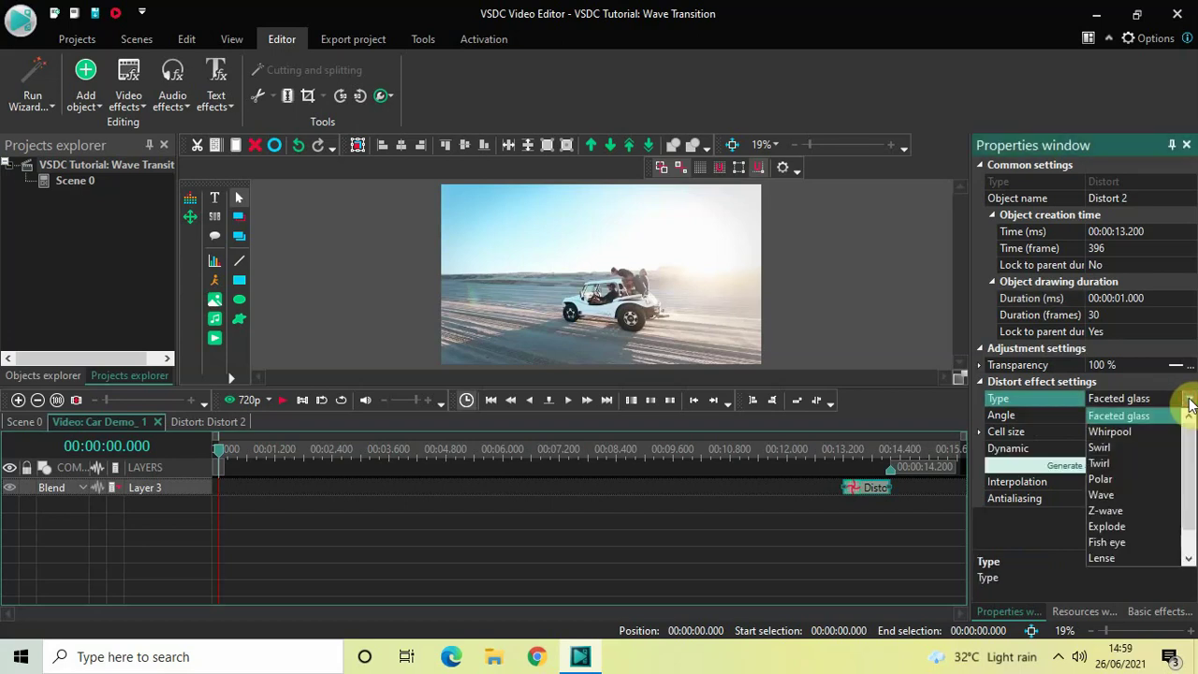
pyautogui.click(1119, 497)
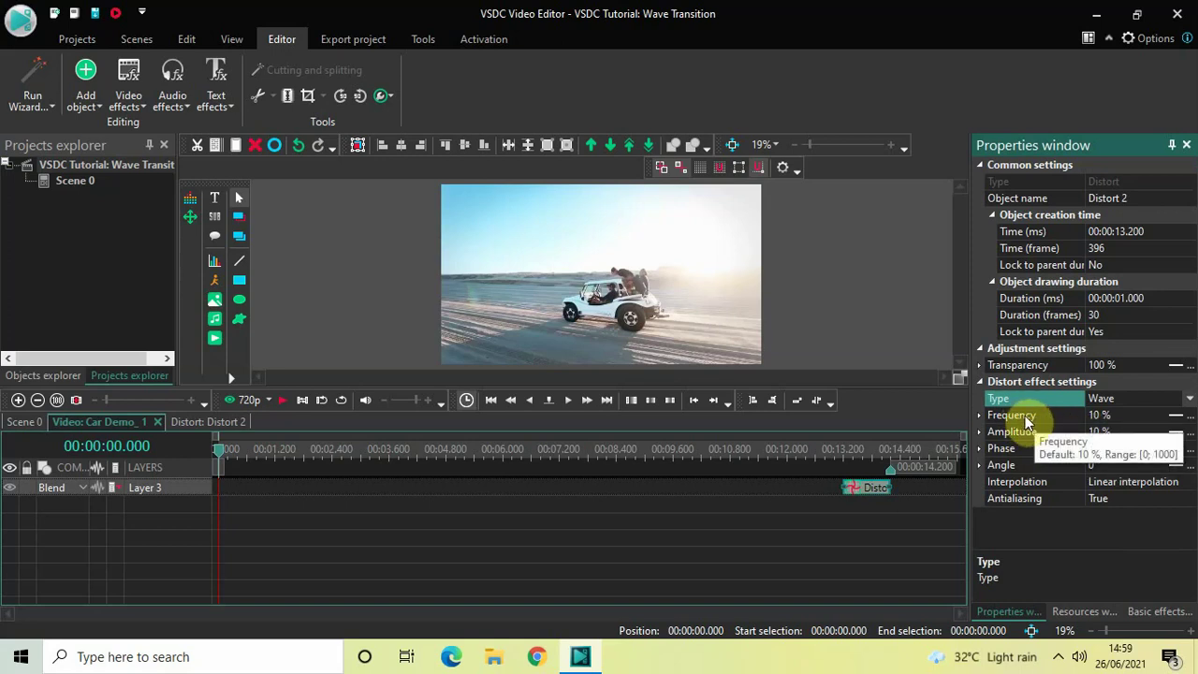
# Make Frequency ramp linearly from 0 to 50 %.
pyautogui.click(1177, 416)
pyautogui.click(1170, 415)
pyautogui.click(1097, 445)
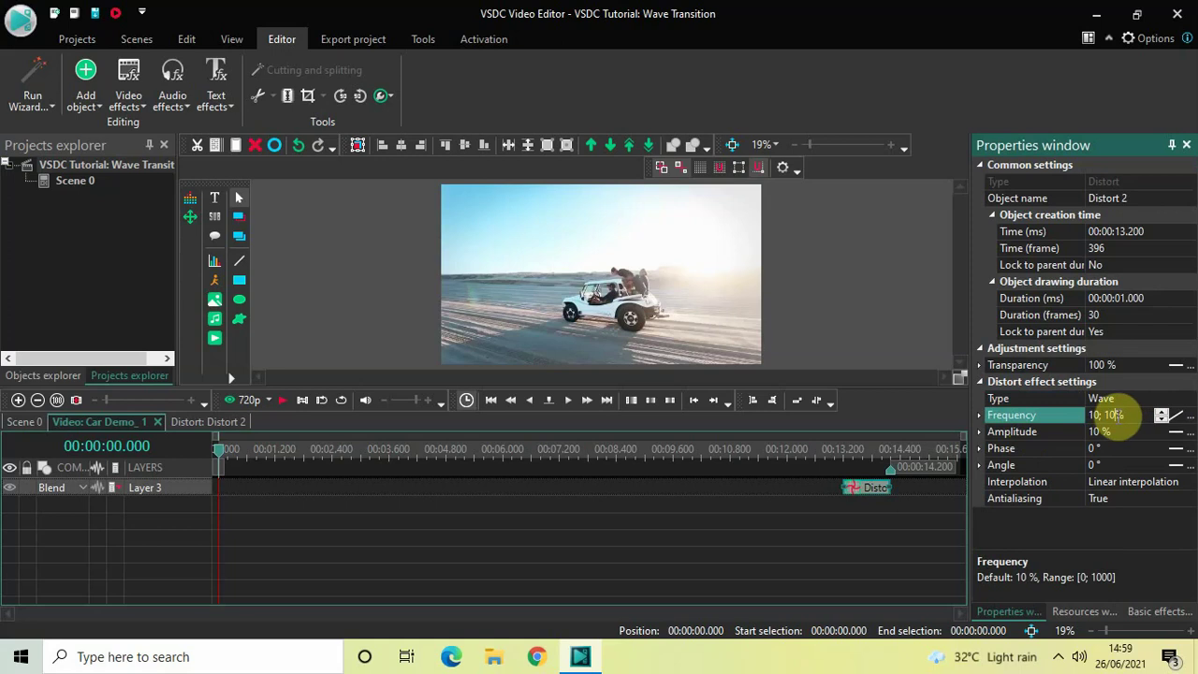
pyautogui.click(1117, 415)
pyautogui.press('BackSpace')
pyautogui.press('BackSpace')
pyautogui.press('BackSpace')
pyautogui.press('BackSpace')
pyautogui.press('BackSpace')
pyautogui.press('BackSpace')
pyautogui.write('0,50')
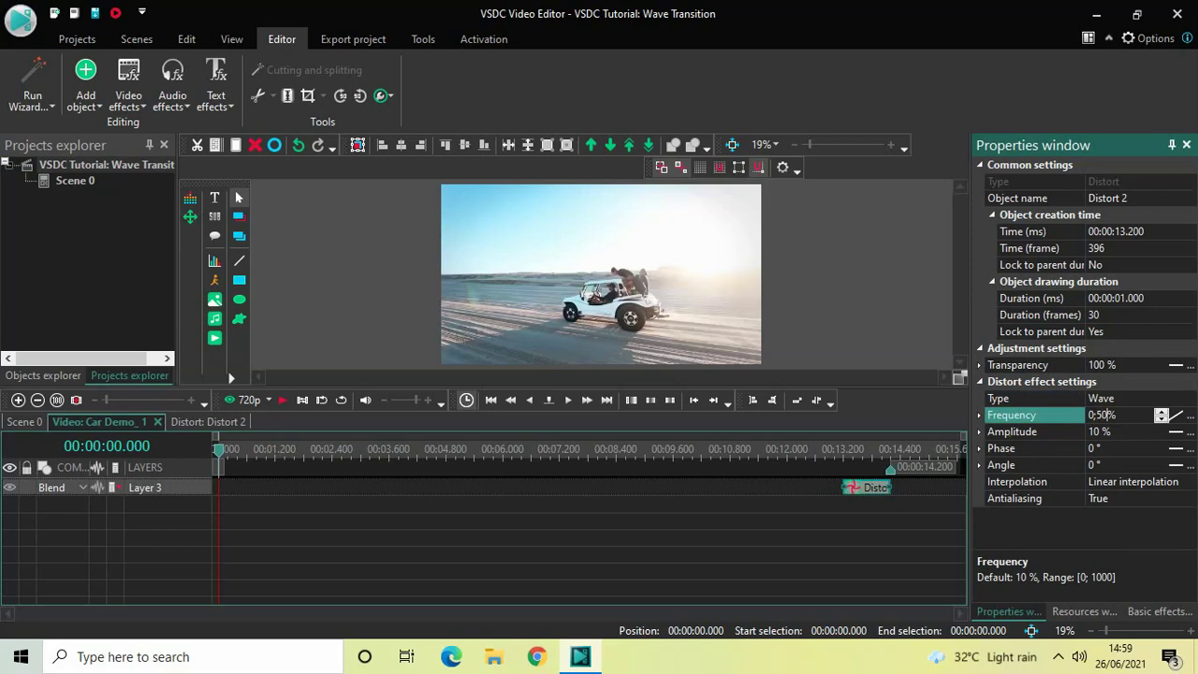
pyautogui.click(1119, 423)
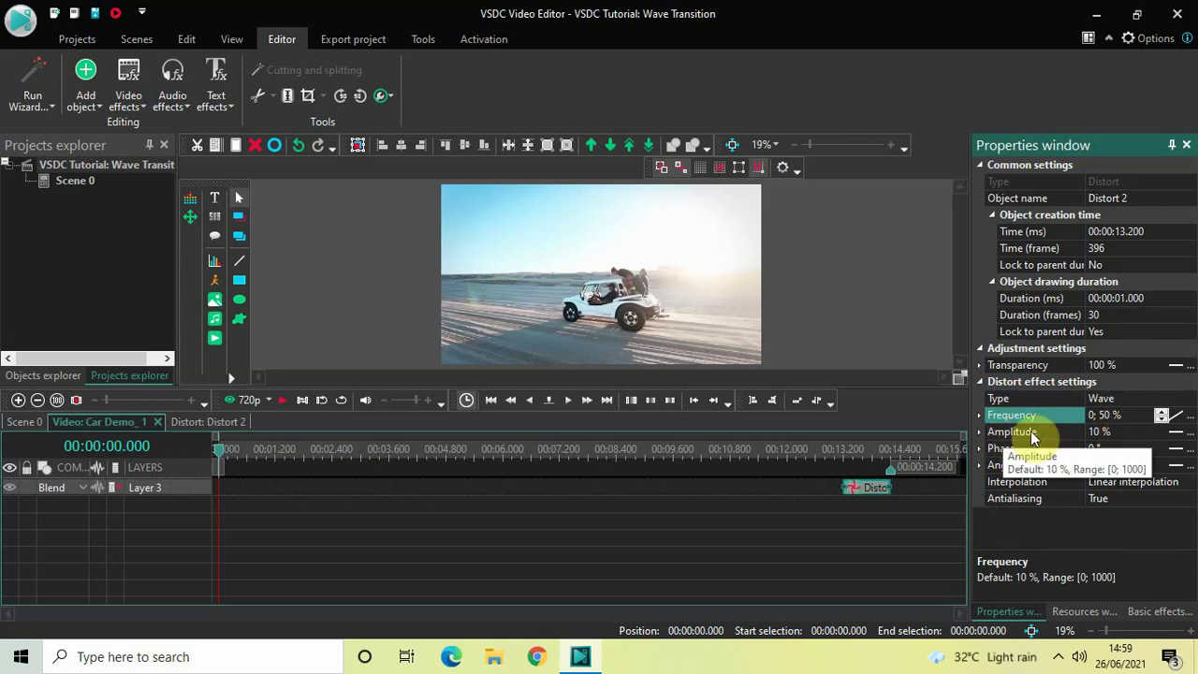
# Make Amplitude ramp linearly from 0 to 50 %.
pyautogui.click(1177, 437)
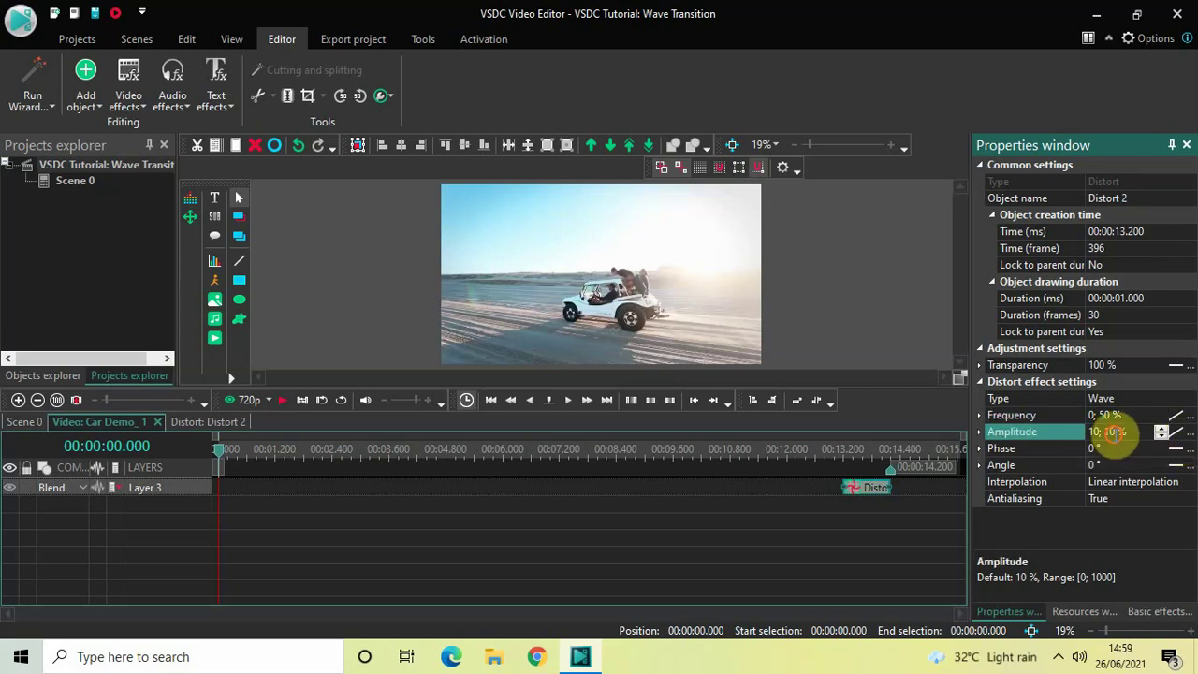
pyautogui.press('BackSpace')
pyautogui.press('BackSpace')
pyautogui.press('BackSpace')
pyautogui.press('BackSpace')
pyautogui.press('BackSpace')
pyautogui.press('BackSpace')
pyautogui.press('BackSpace')
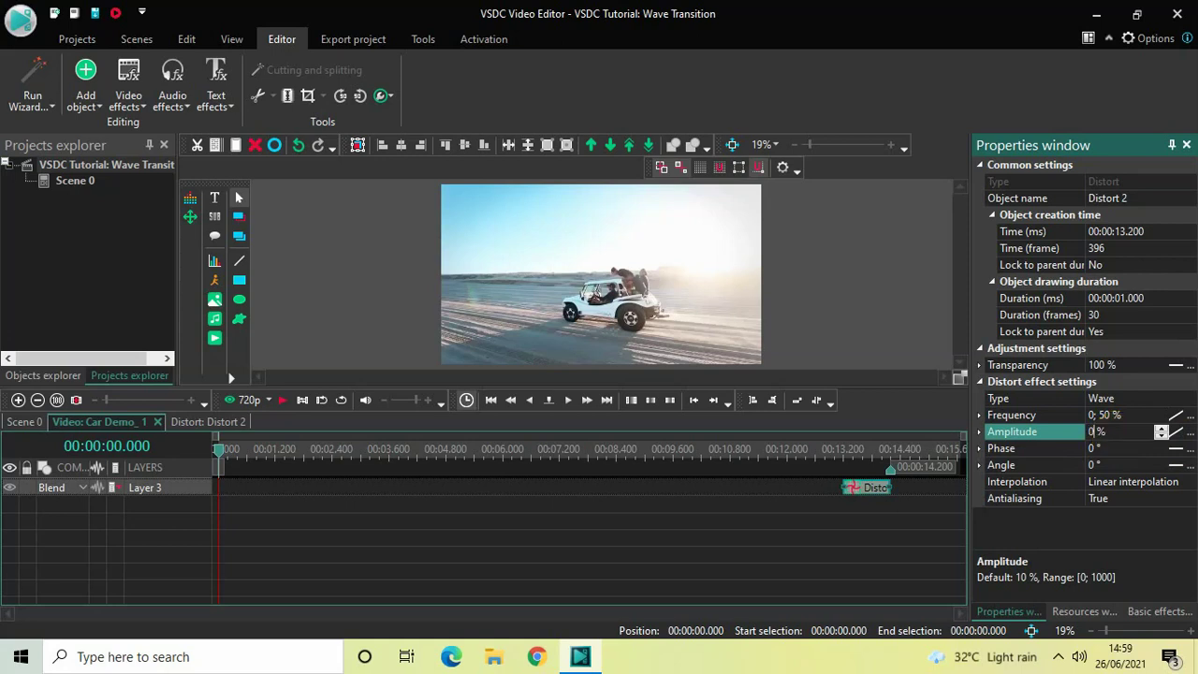
pyautogui.write('0;50')
pyautogui.press('Return')
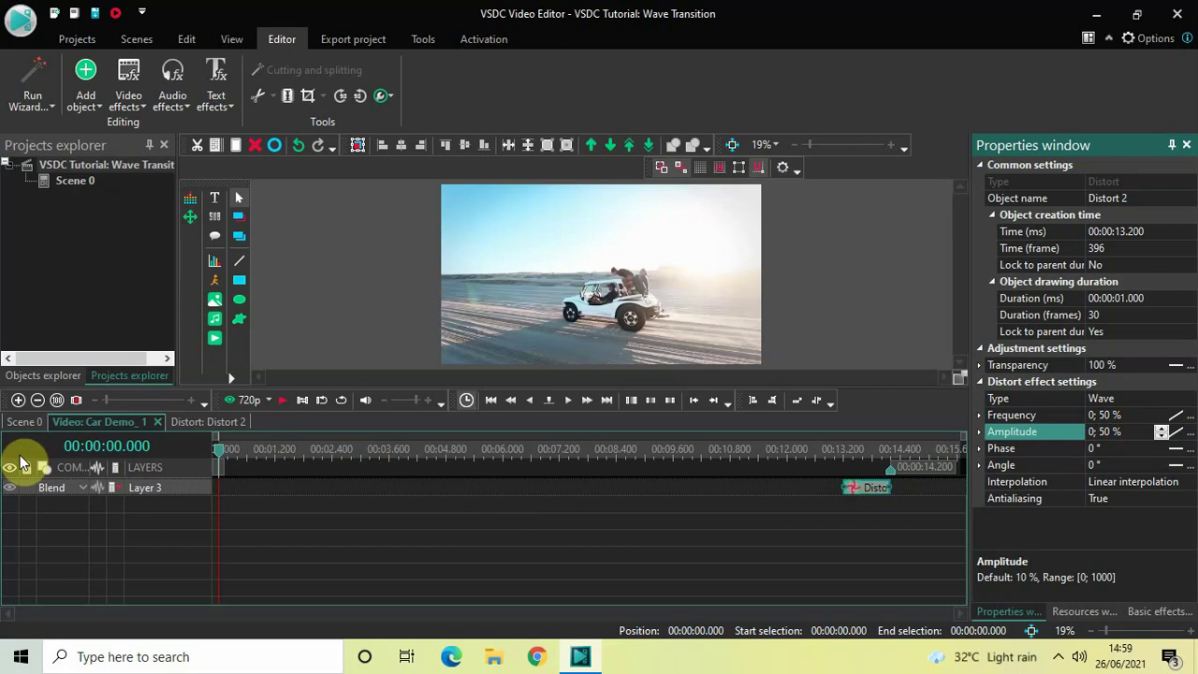
pyautogui.click(12, 426)
pyautogui.click(17, 423)
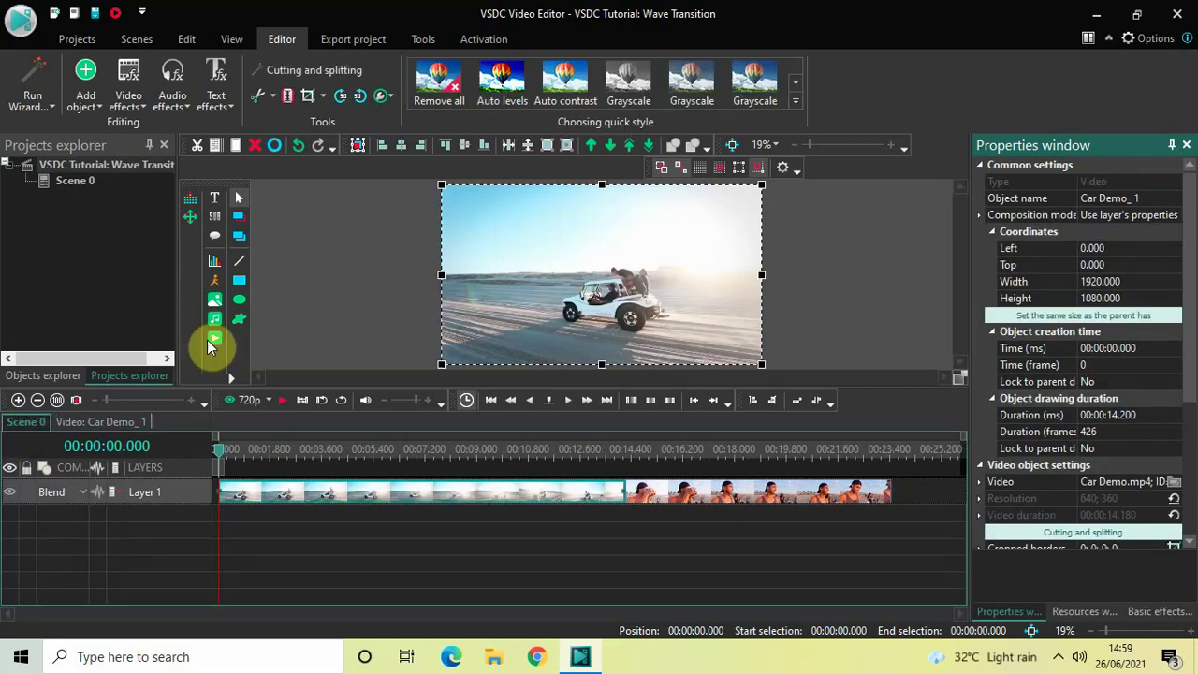
pyautogui.click(523, 449)
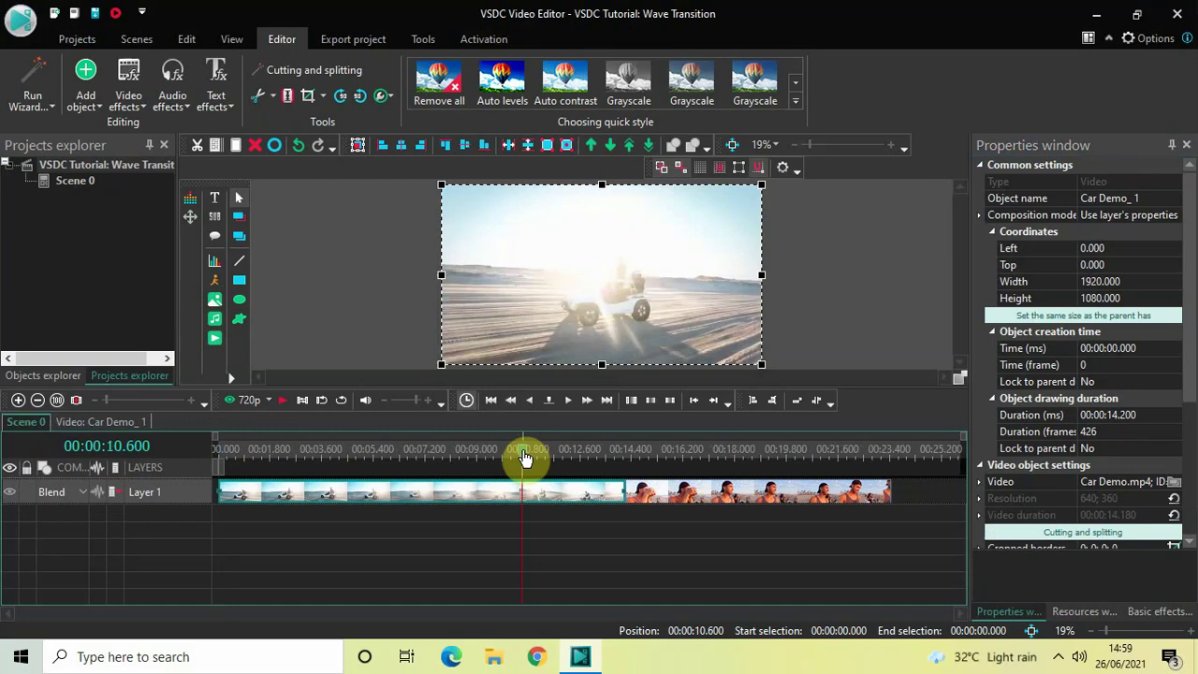
pyautogui.press('space')
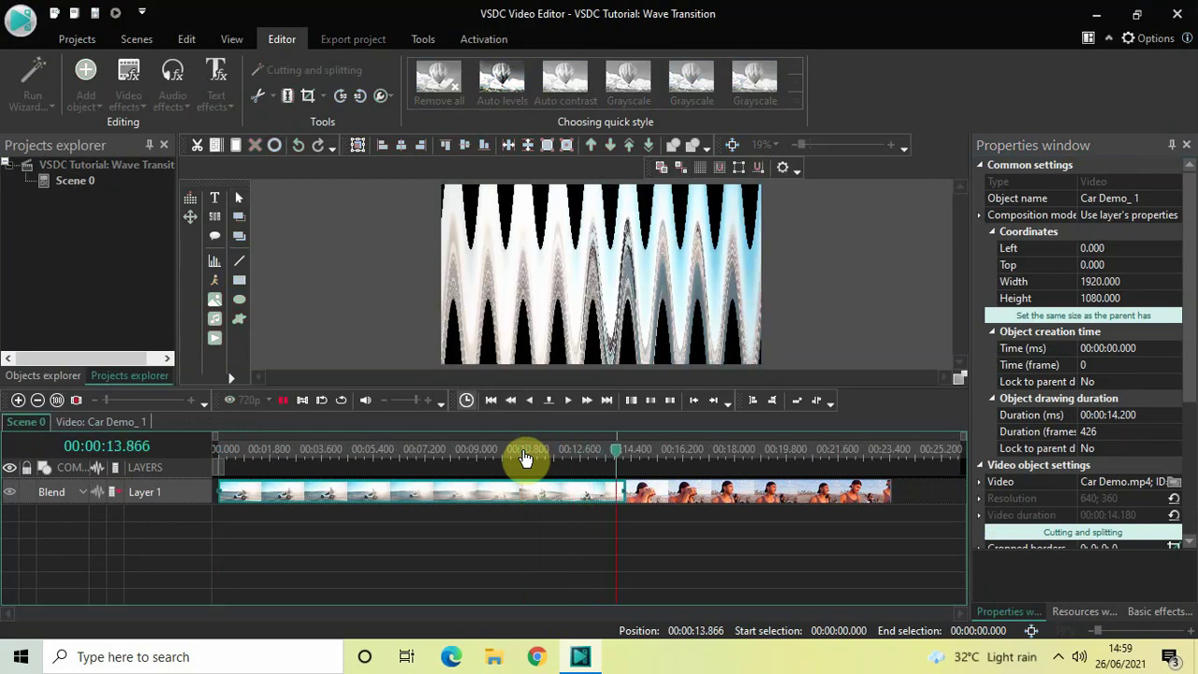
pyautogui.press('space')
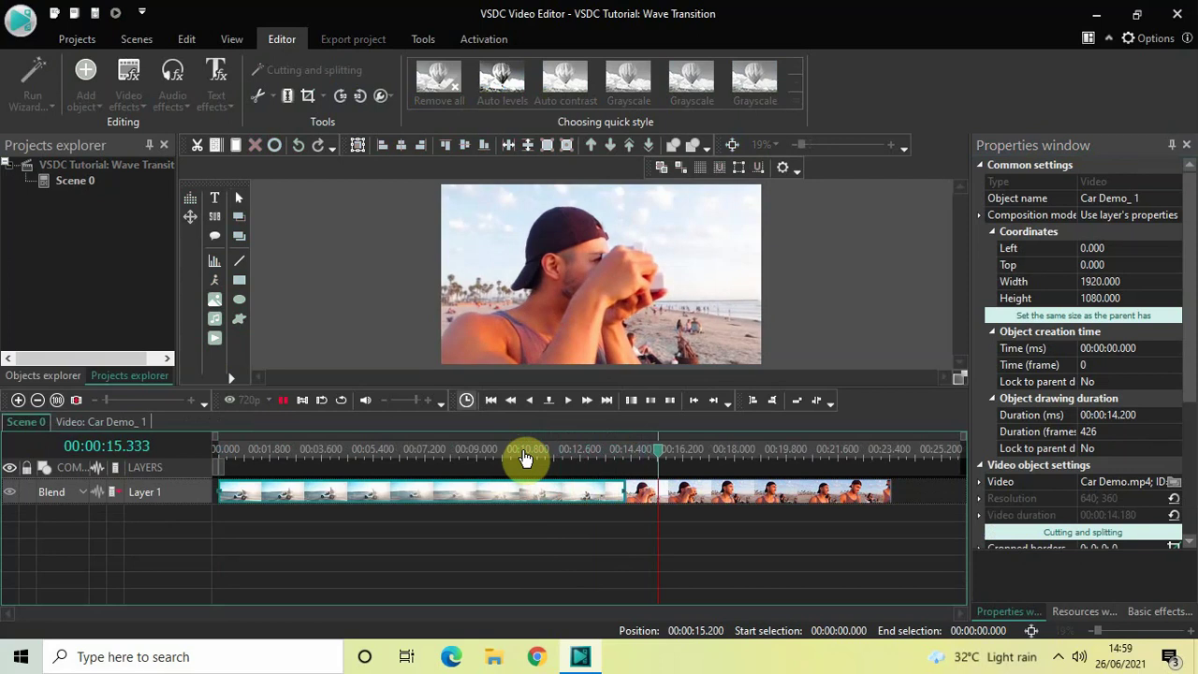
# Add a Transforms > Distort effect inside the beach clip with default position settings.
pyautogui.doubleClick(702, 490)
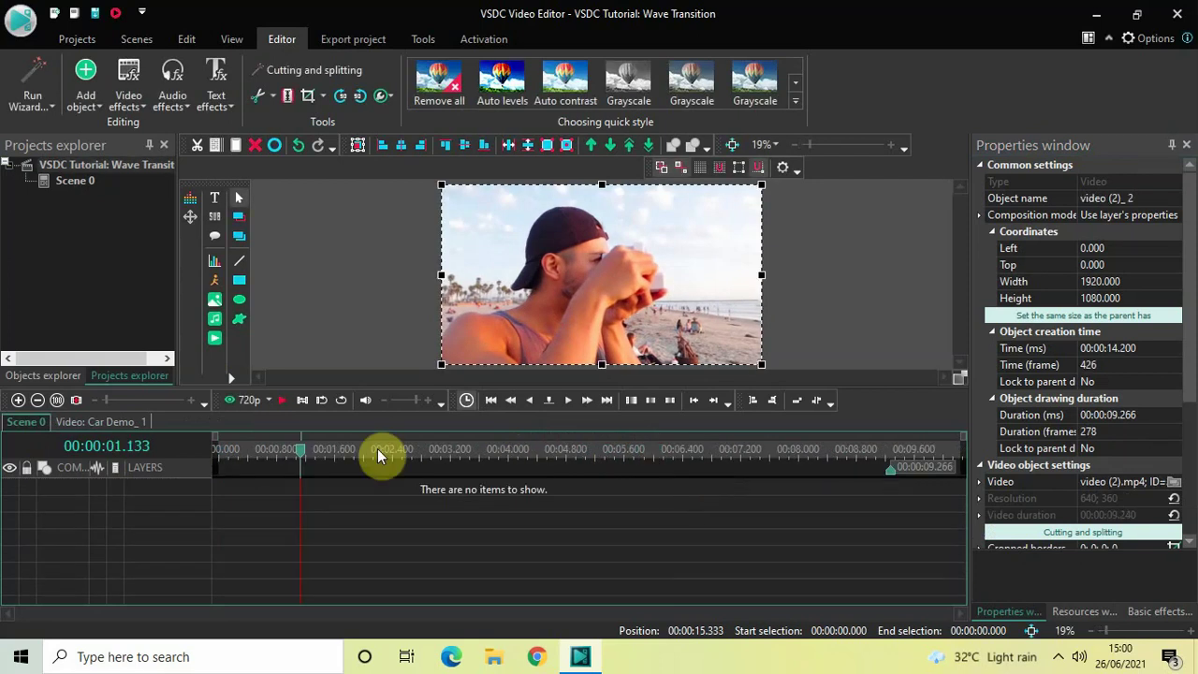
pyautogui.click(128, 82)
pyautogui.moveTo(173, 186)
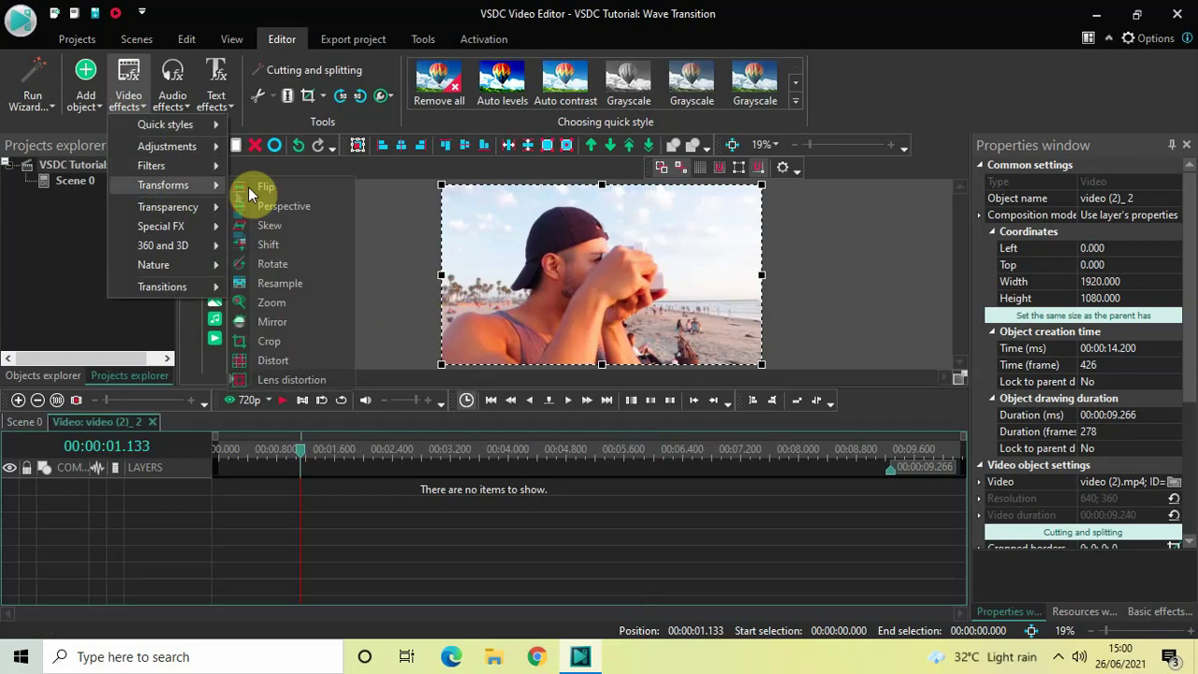
pyautogui.click(291, 360)
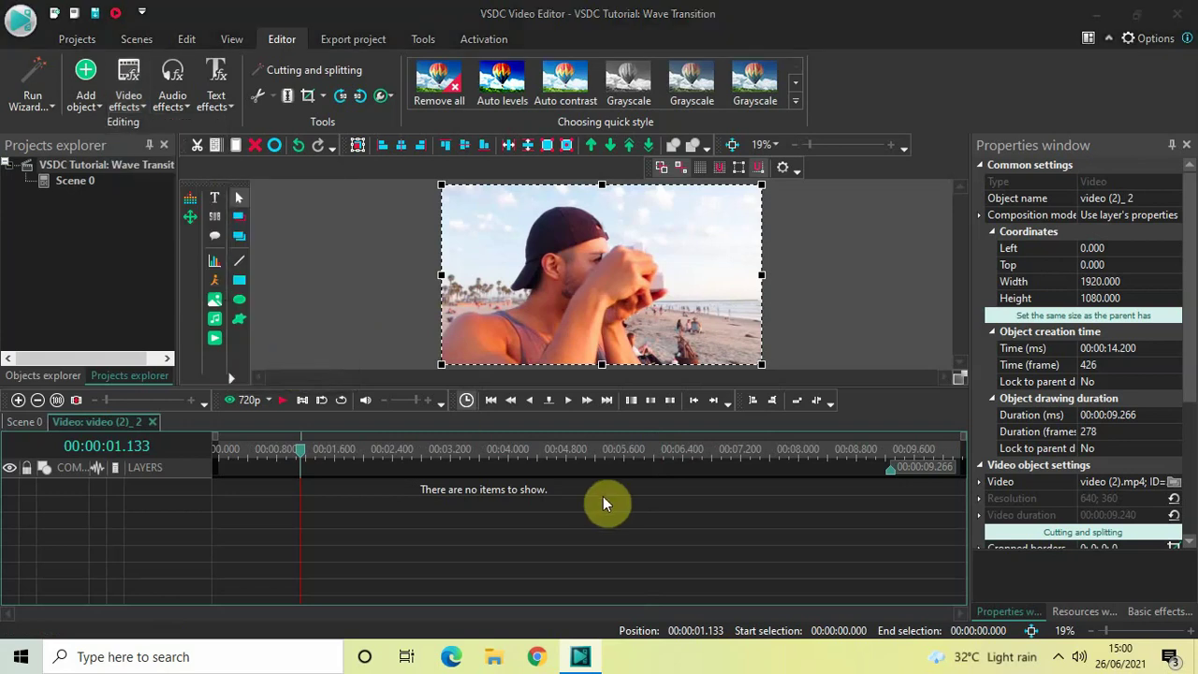
pyautogui.click(764, 411)
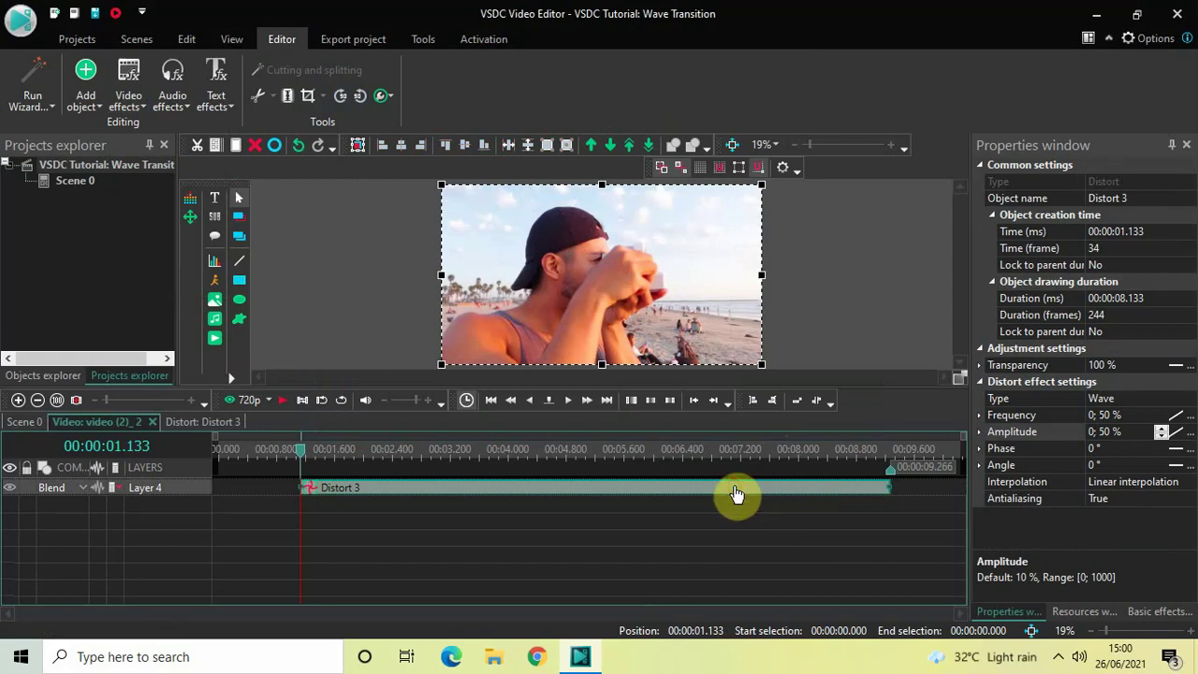
# Set the Distort 3 effect's duration to 00:00:01.000 and select it.
pyautogui.click(1159, 299)
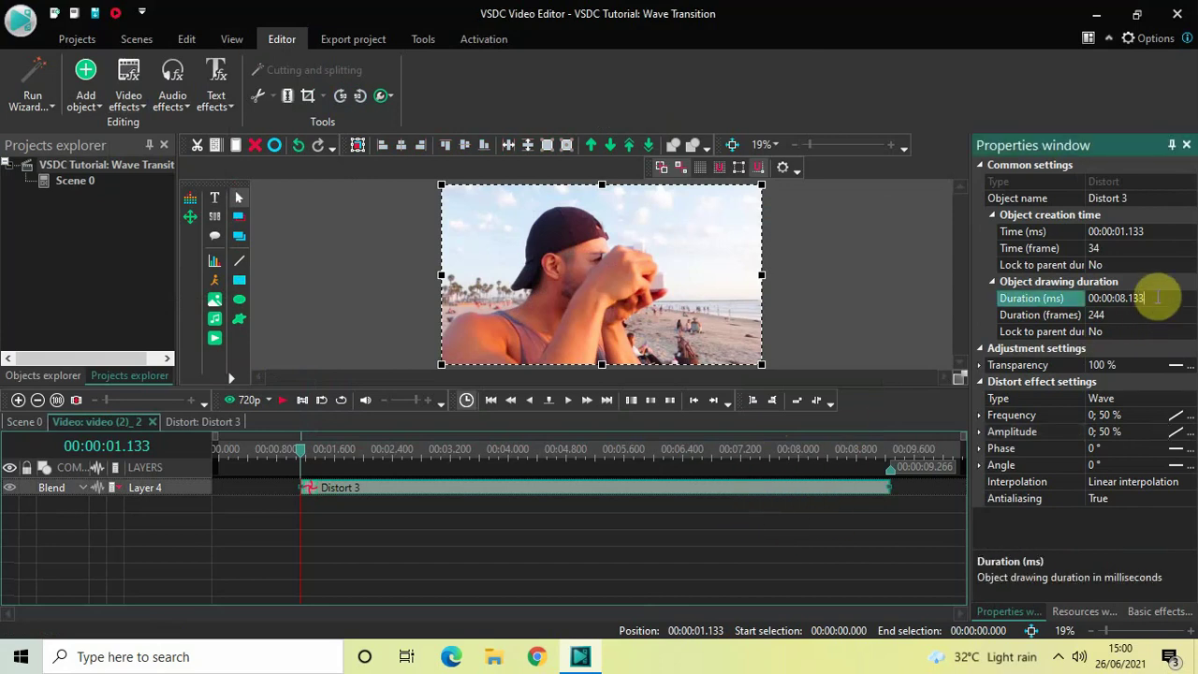
pyautogui.press('BackSpace')
pyautogui.press('BackSpace')
pyautogui.press('BackSpace')
pyautogui.write('00')
pyautogui.press('Return')
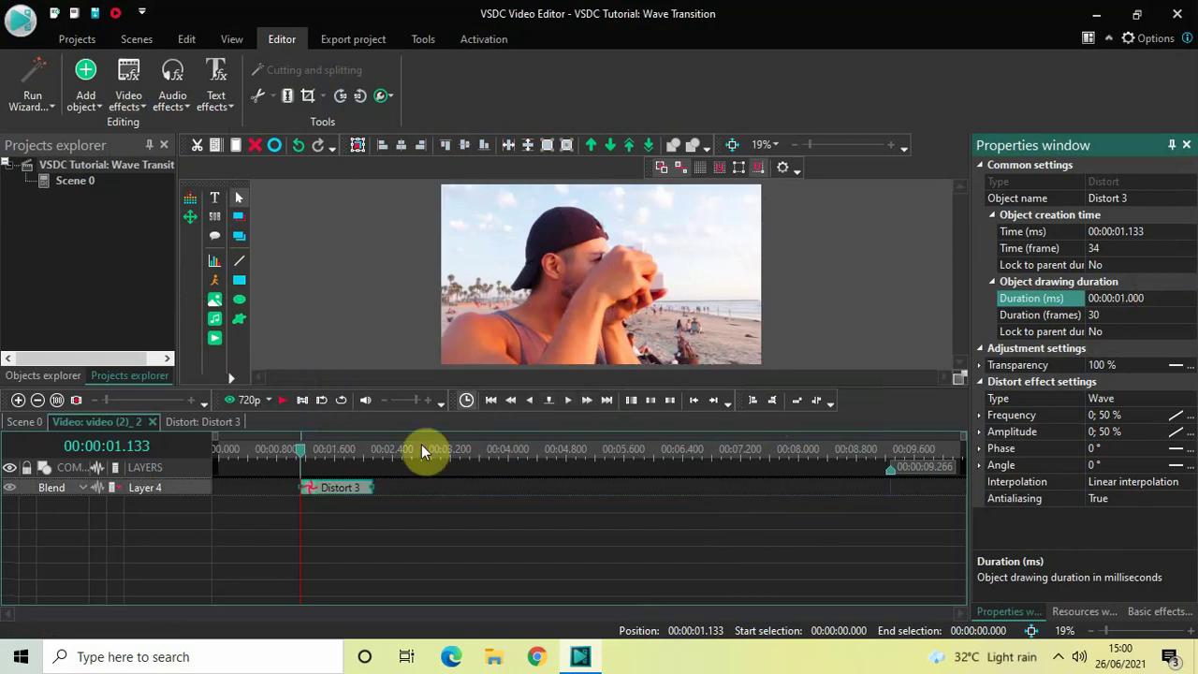
pyautogui.click(335, 491)
# Move Distort 3 to the clip's start and set Frequency to 50; 0 %.
pyautogui.moveTo(275, 494); pyautogui.dragTo(195, 495)
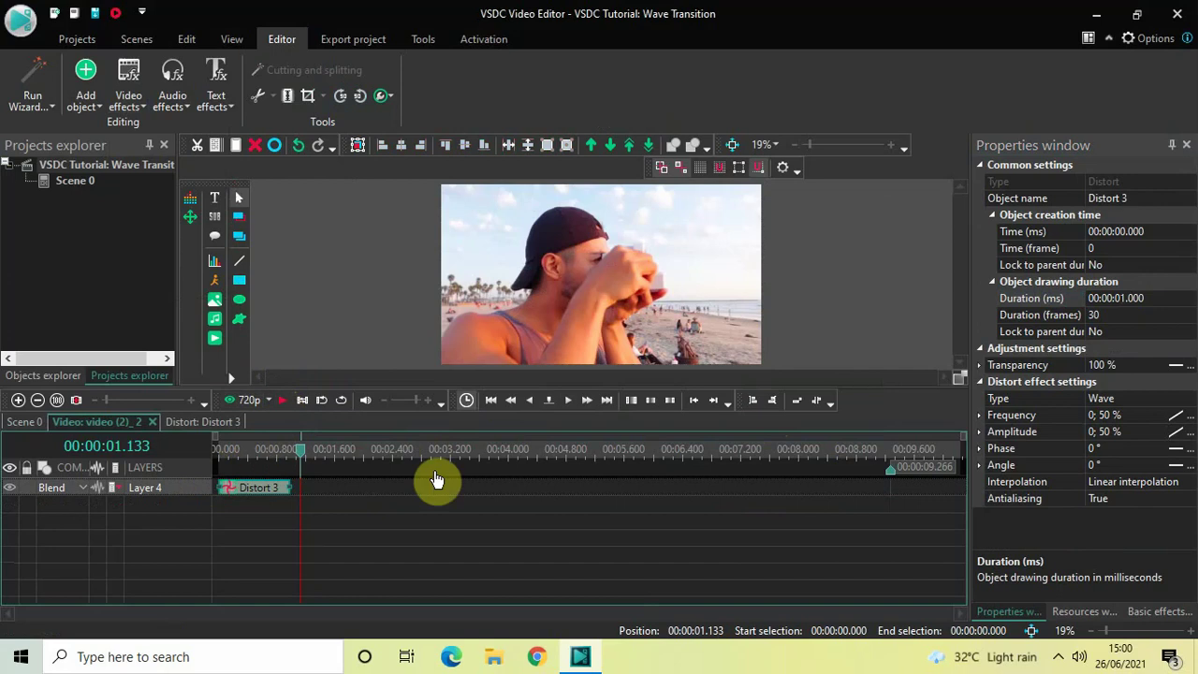
pyautogui.click(1107, 417)
pyautogui.press('BackSpace')
pyautogui.press('BackSpace')
pyautogui.press('BackSpace')
pyautogui.press('BackSpace')
pyautogui.press('BackSpace')
pyautogui.press('BackSpace')
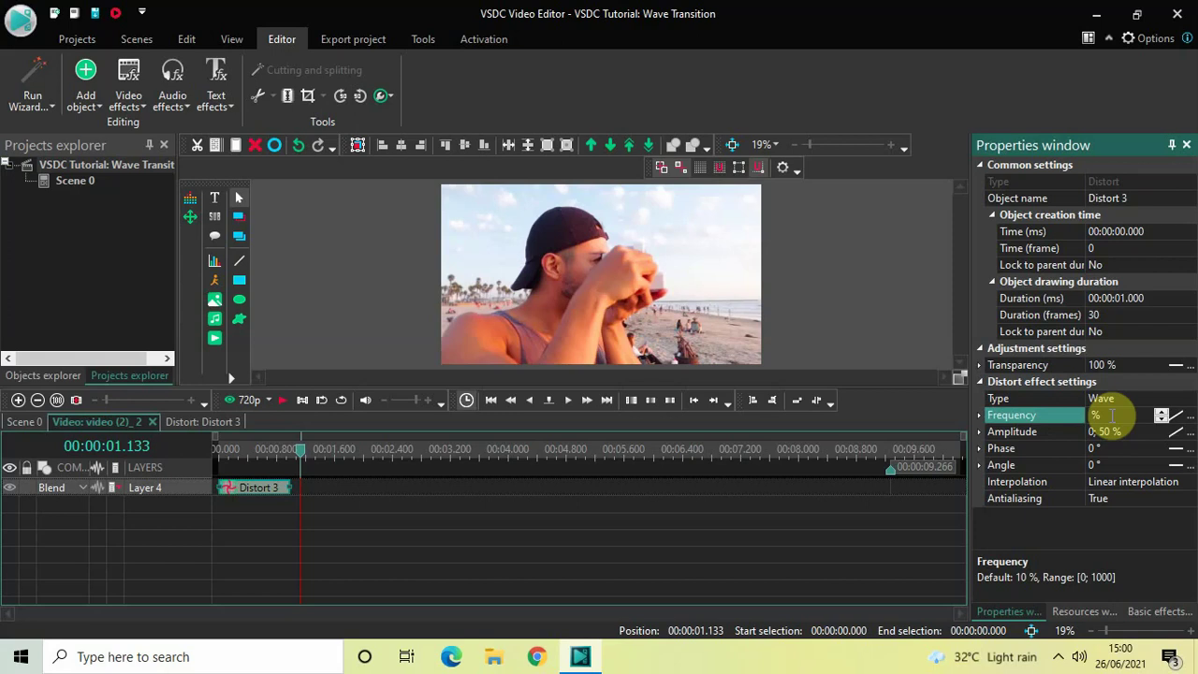
pyautogui.write('50;0')
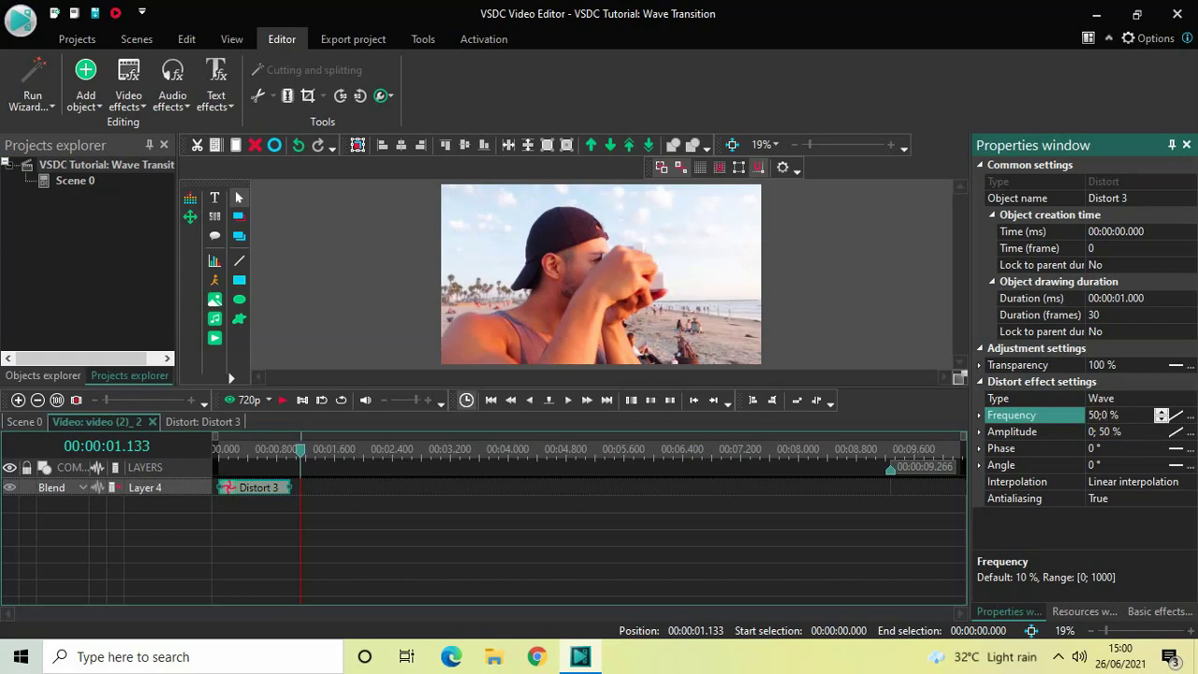
pyautogui.click(1107, 415)
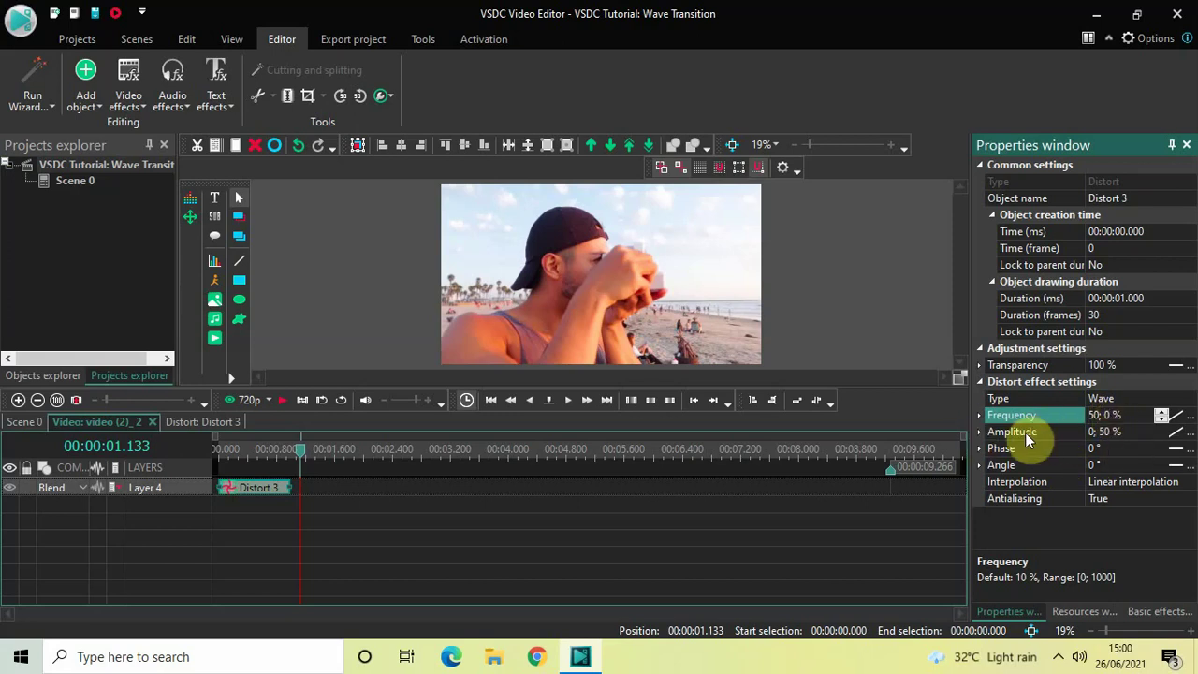
# Set Distort 3's Amplitude to 50; 0 %.
pyautogui.click(1109, 436)
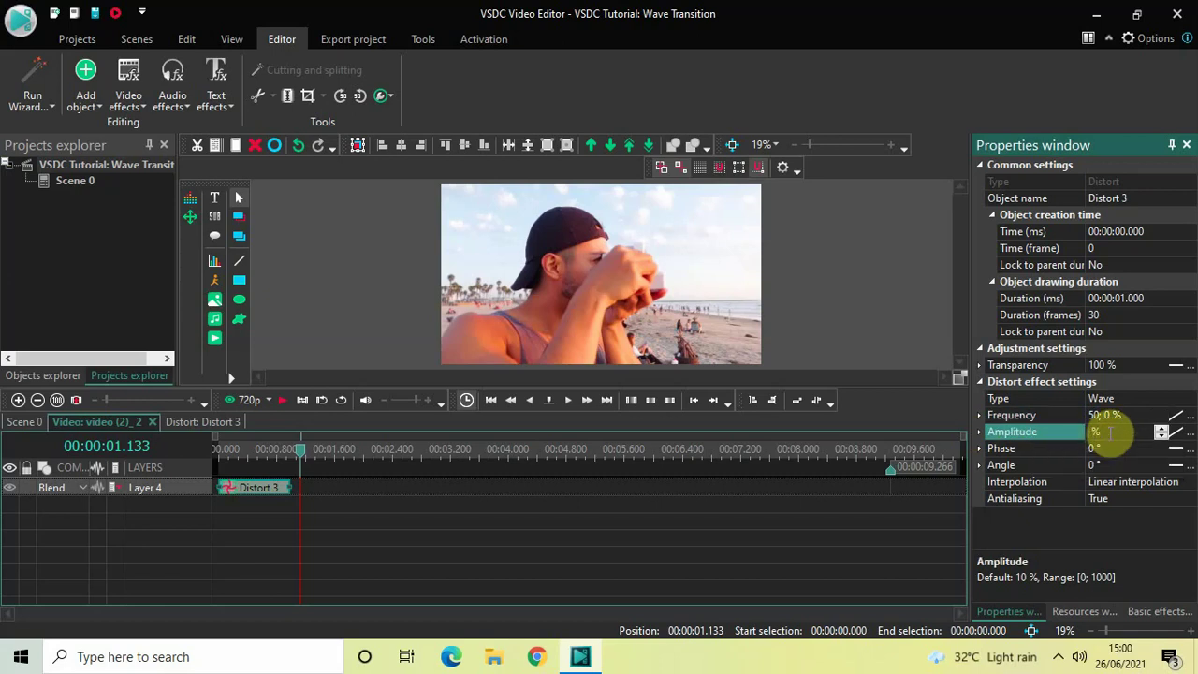
pyautogui.write('50;0')
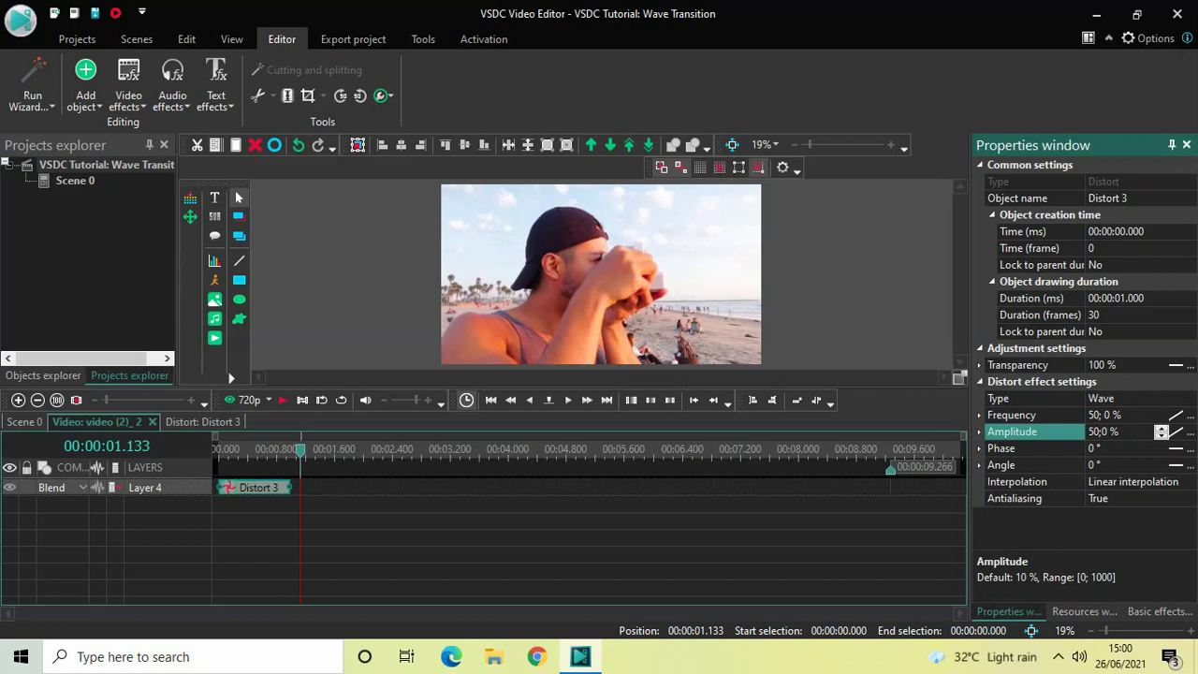
pyautogui.press('Return')
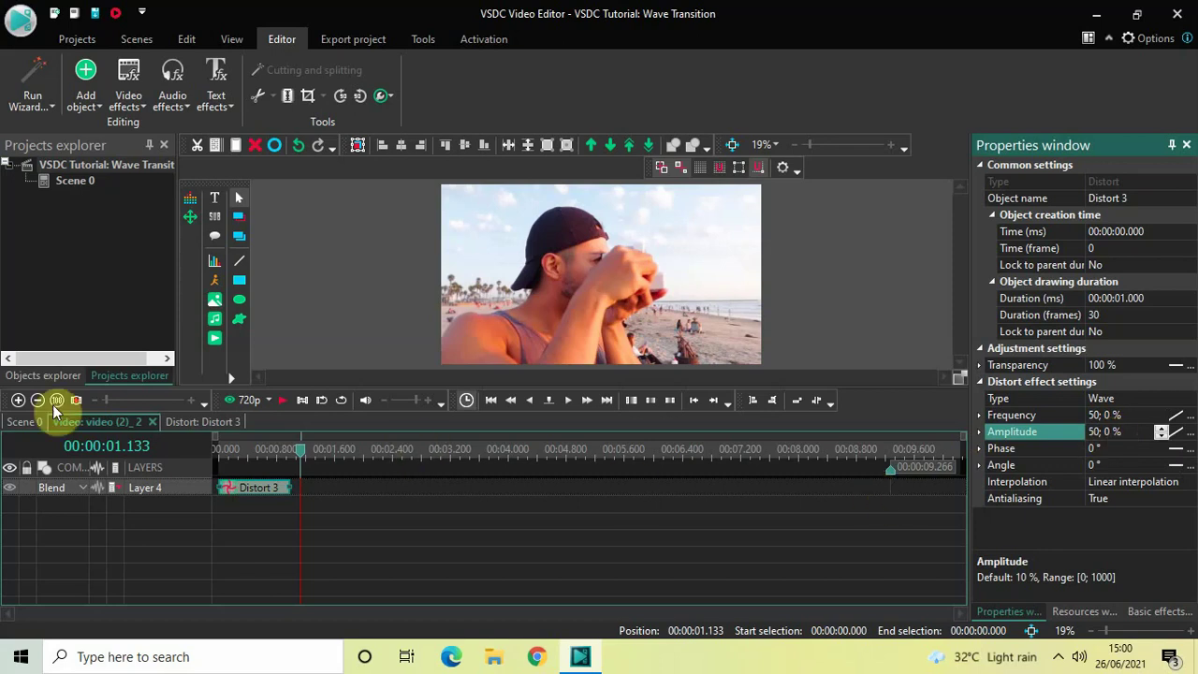
# On Scene 0, play the wave transition twice from just before the clip join.
pyautogui.click(12, 426)
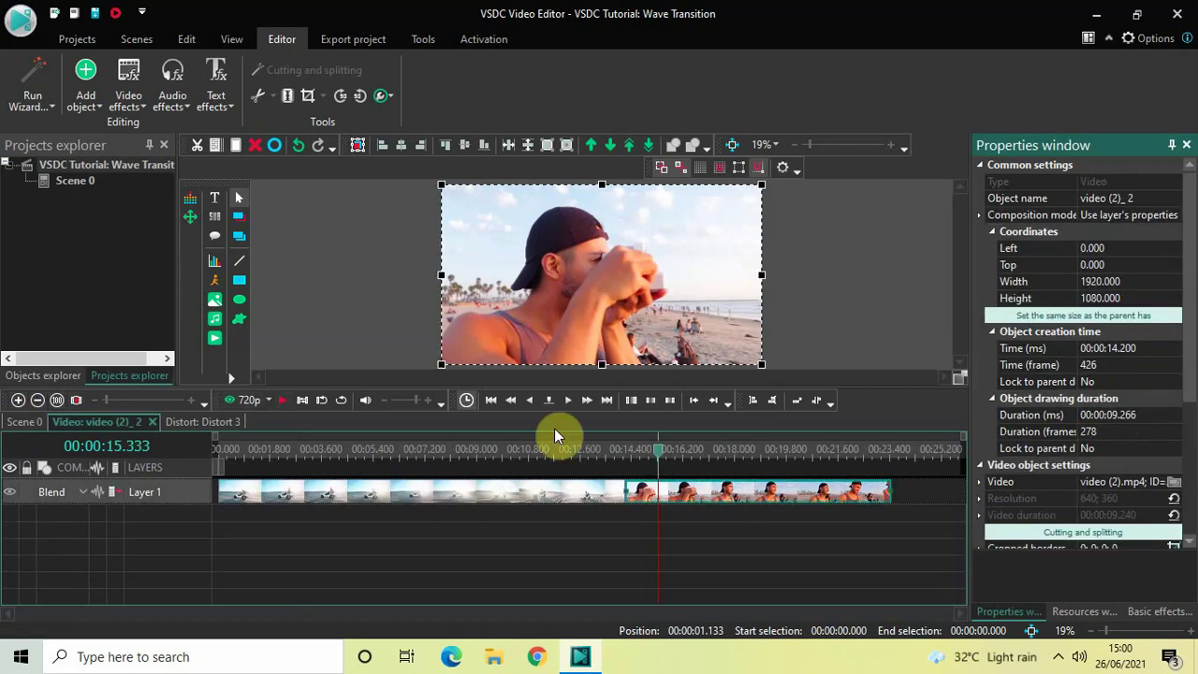
pyautogui.click(512, 455)
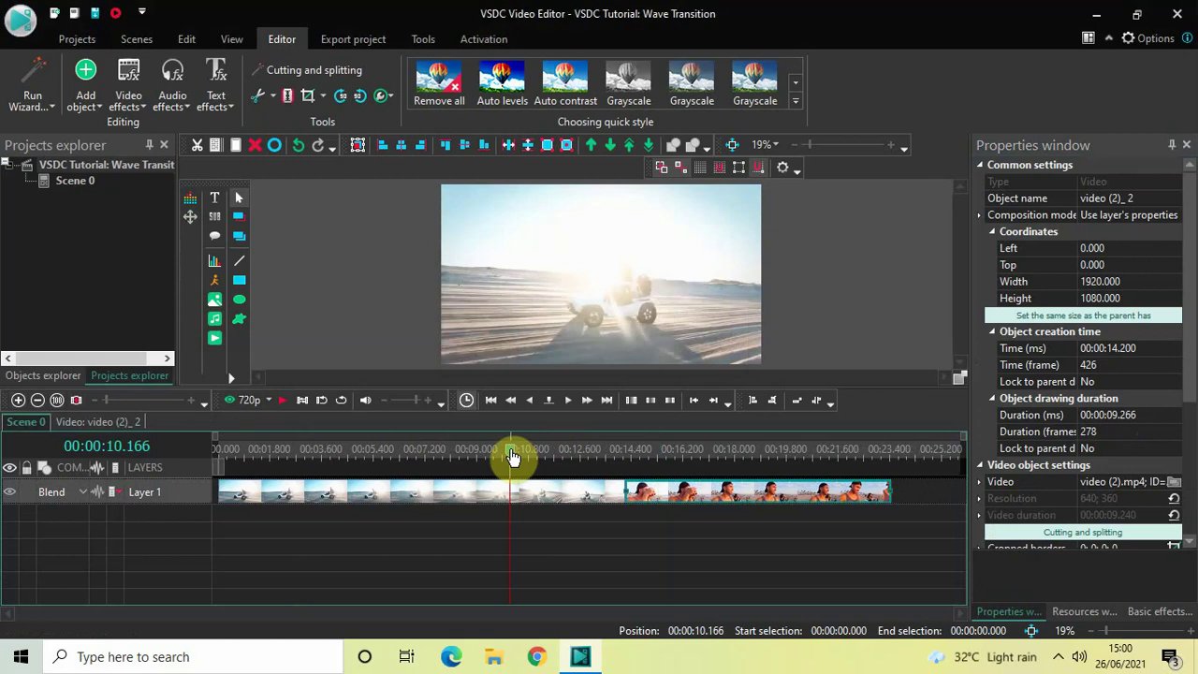
pyautogui.press('space')
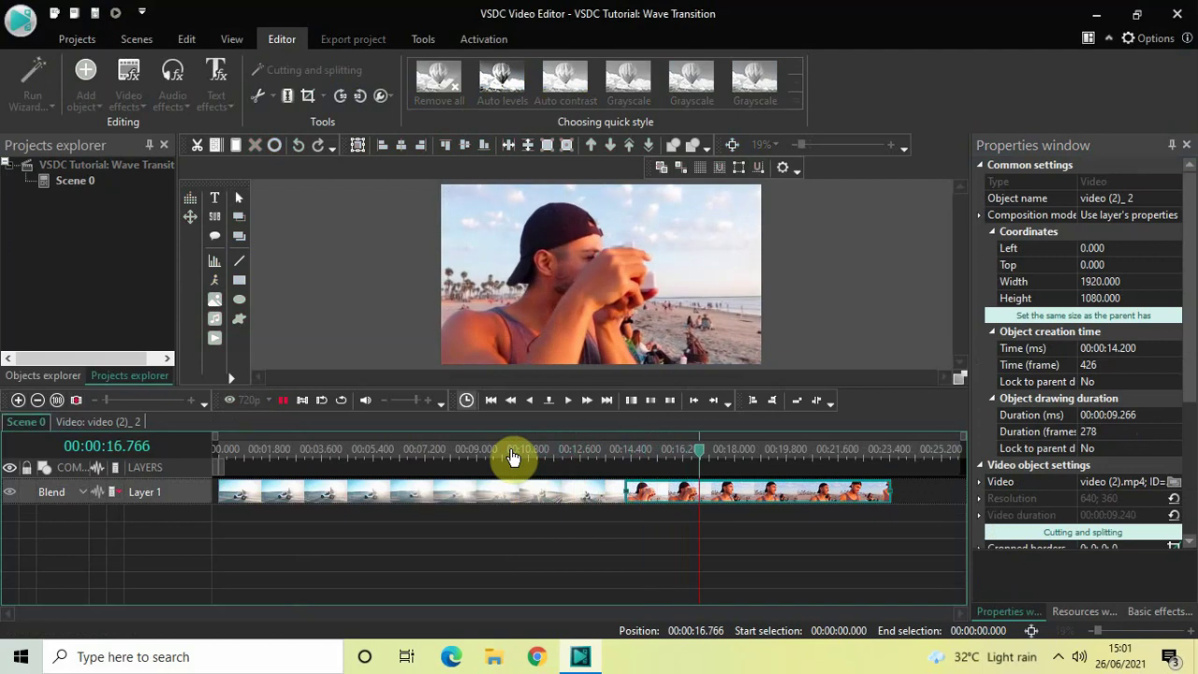
pyautogui.click(541, 449)
pyautogui.click(546, 449)
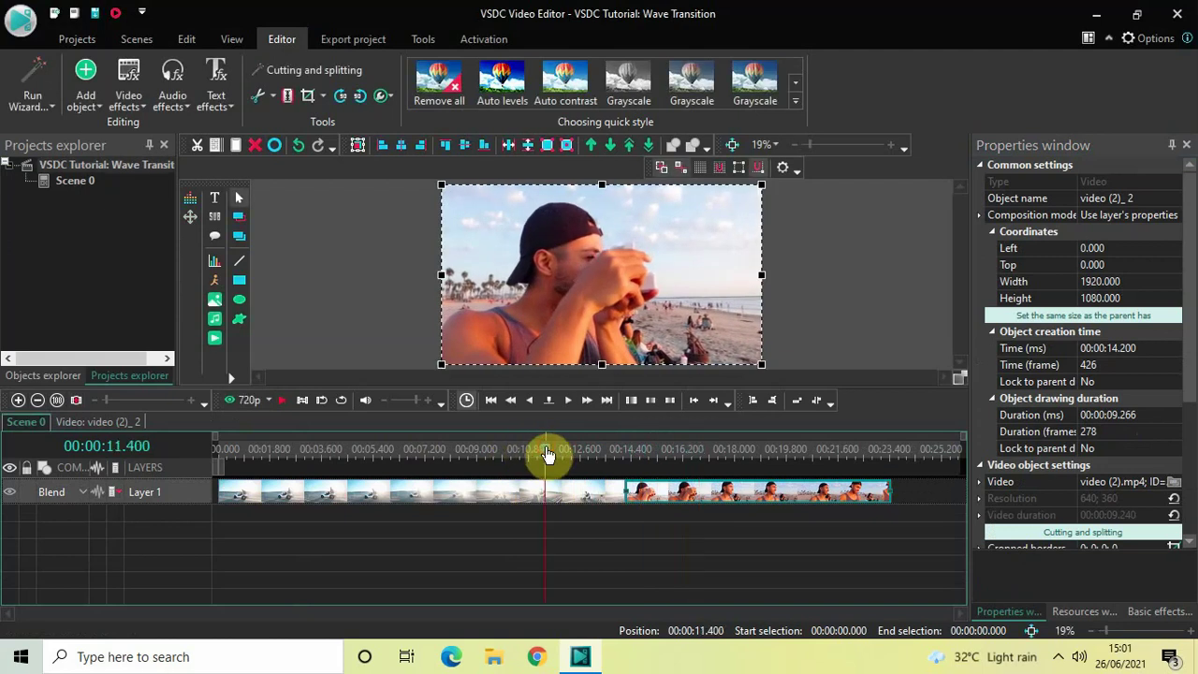
pyautogui.press('space')
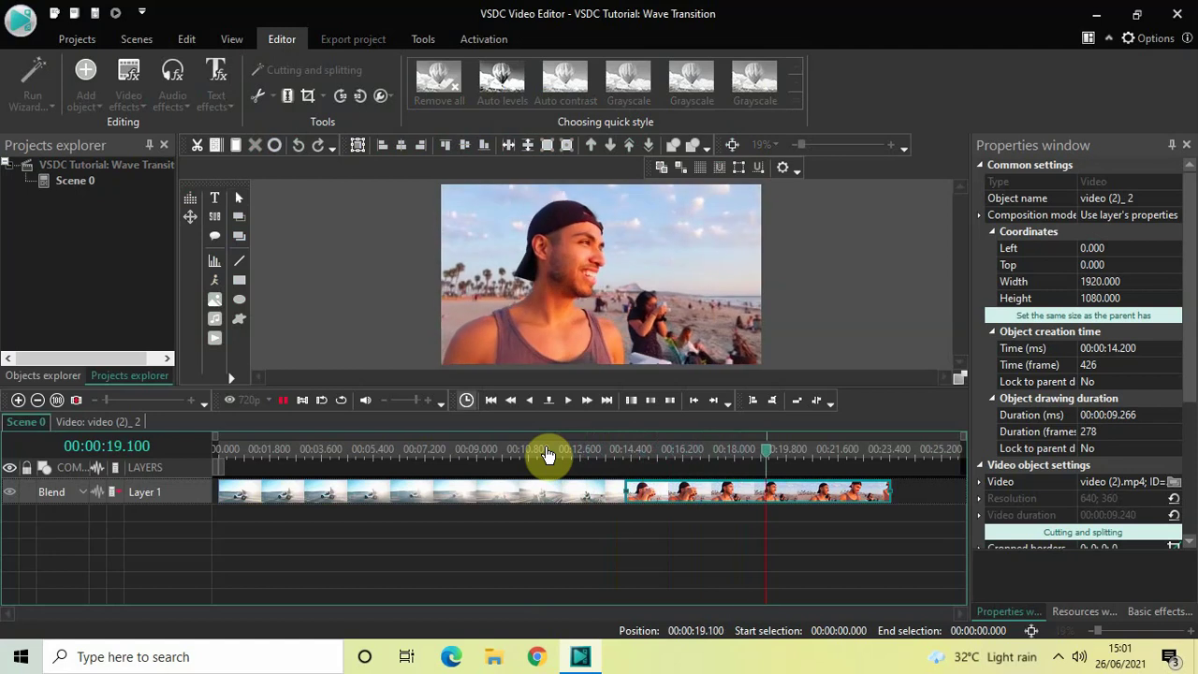
pyautogui.press('space')
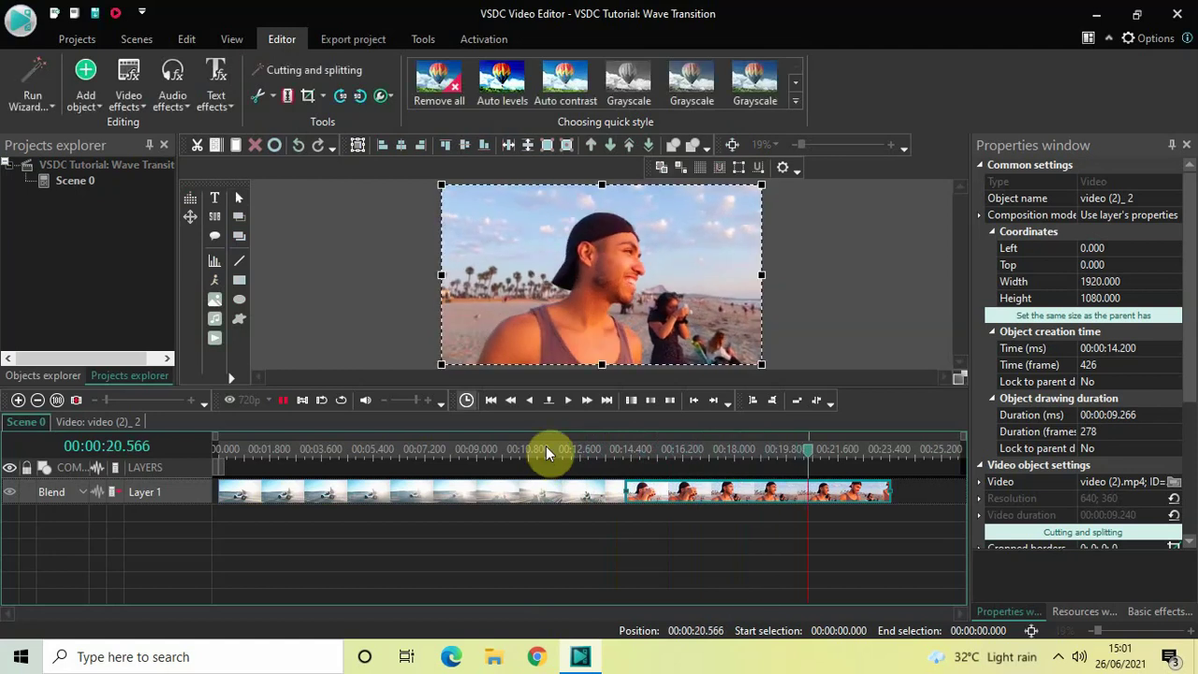